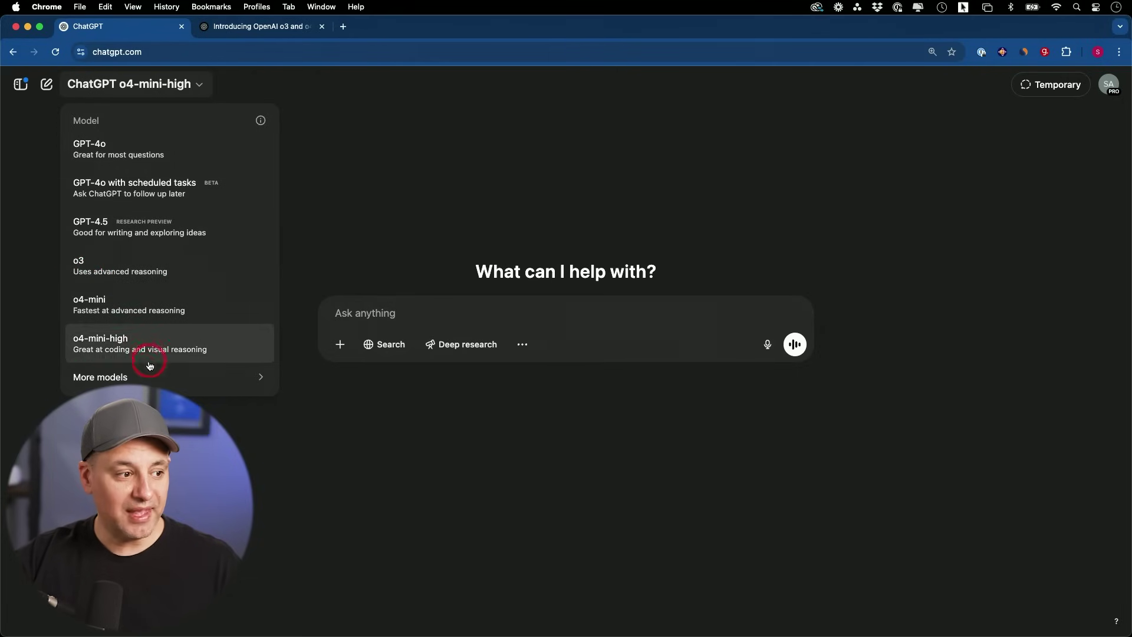
Browse the extra models under More models, then bring up the 'Introducing OpenAI o3 and o4-mini' page.
{"action": "mouse_move", "coordinate": [167, 381]}
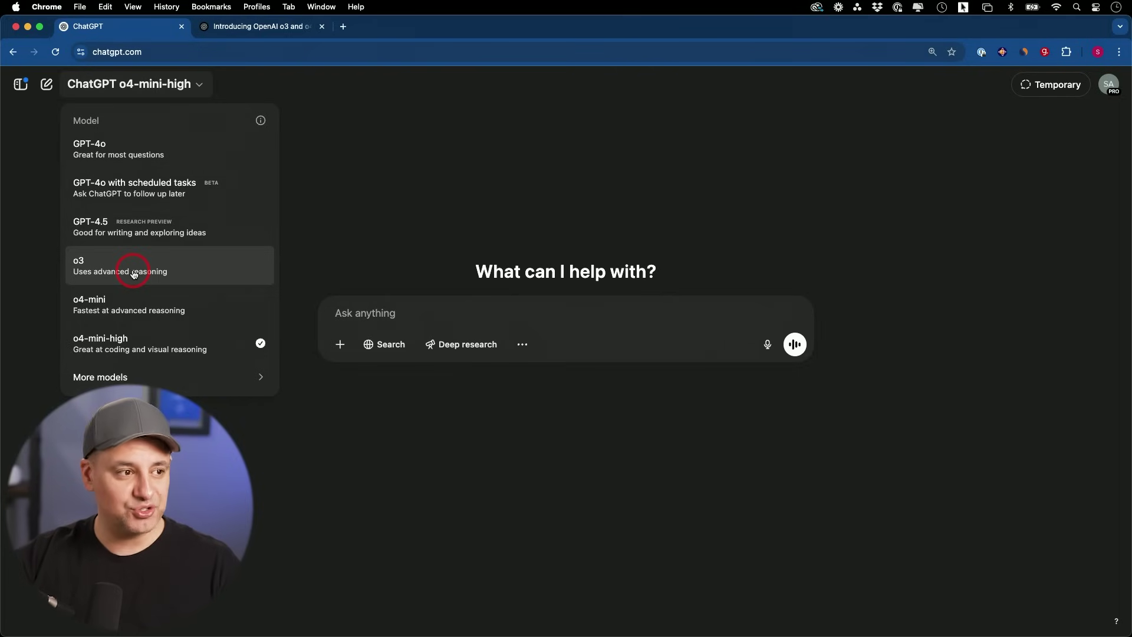
{"action": "key", "text": "ctrl+Tab"}
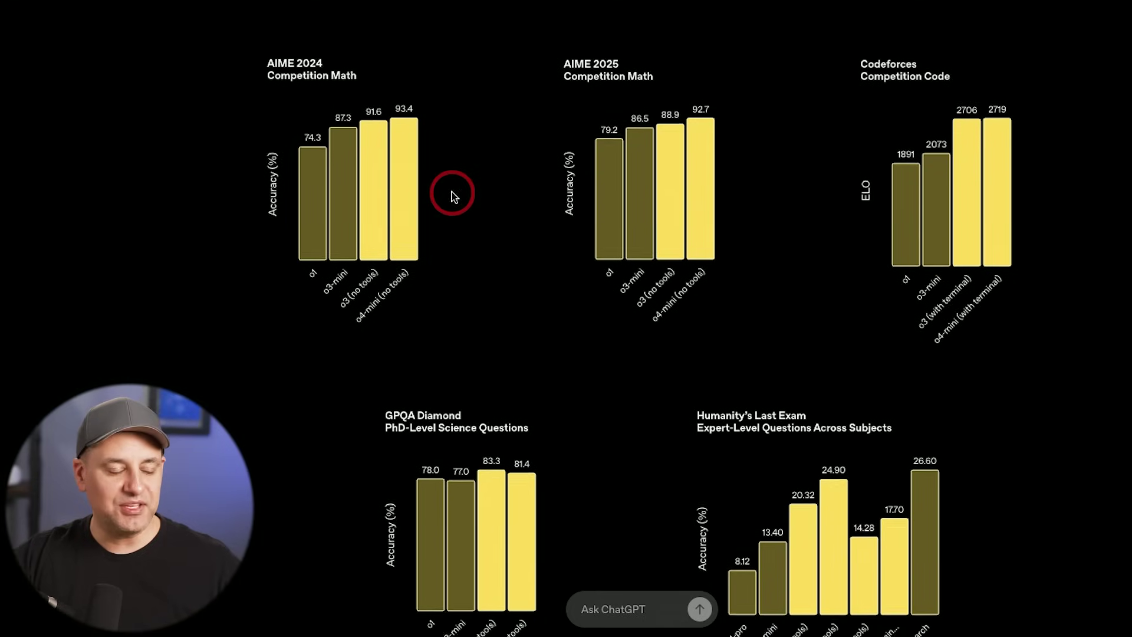
Scroll through the AIME, Codeforces and GPQA Diamond benchmark charts, then return to ChatGPT's model list.
{"action": "scroll", "coordinate": [457, 193], "scroll_direction": "down", "scroll_amount": 1}
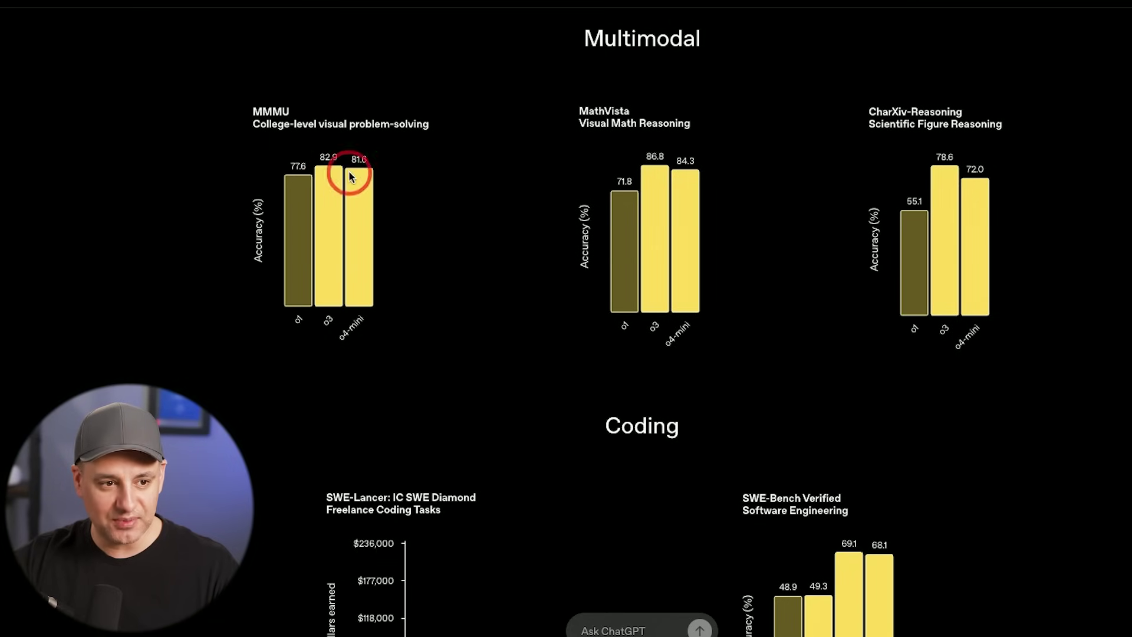
{"action": "scroll", "coordinate": [687, 96], "scroll_direction": "down", "scroll_amount": 1}
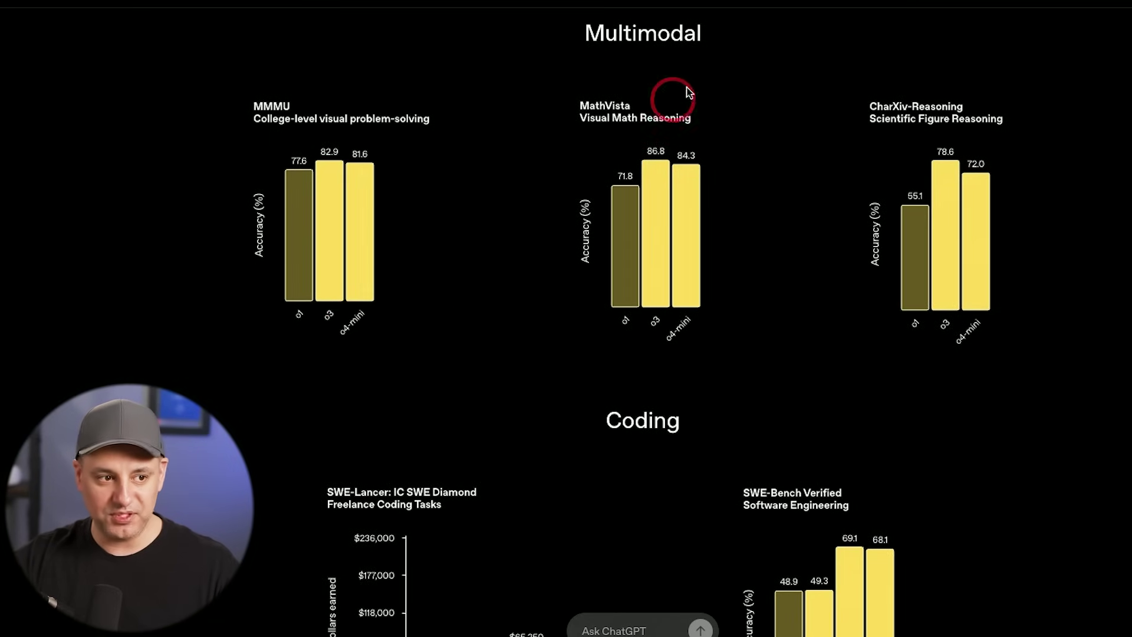
{"action": "scroll", "coordinate": [333, 321], "scroll_direction": "down", "scroll_amount": 1}
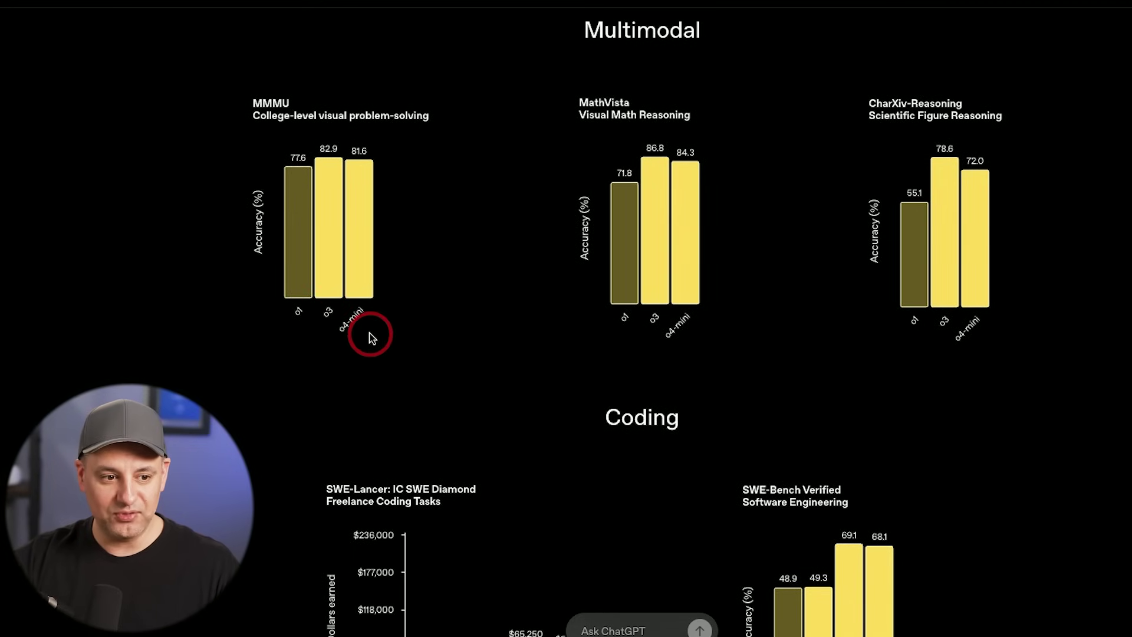
{"action": "left_click", "coordinate": [156, 84]}
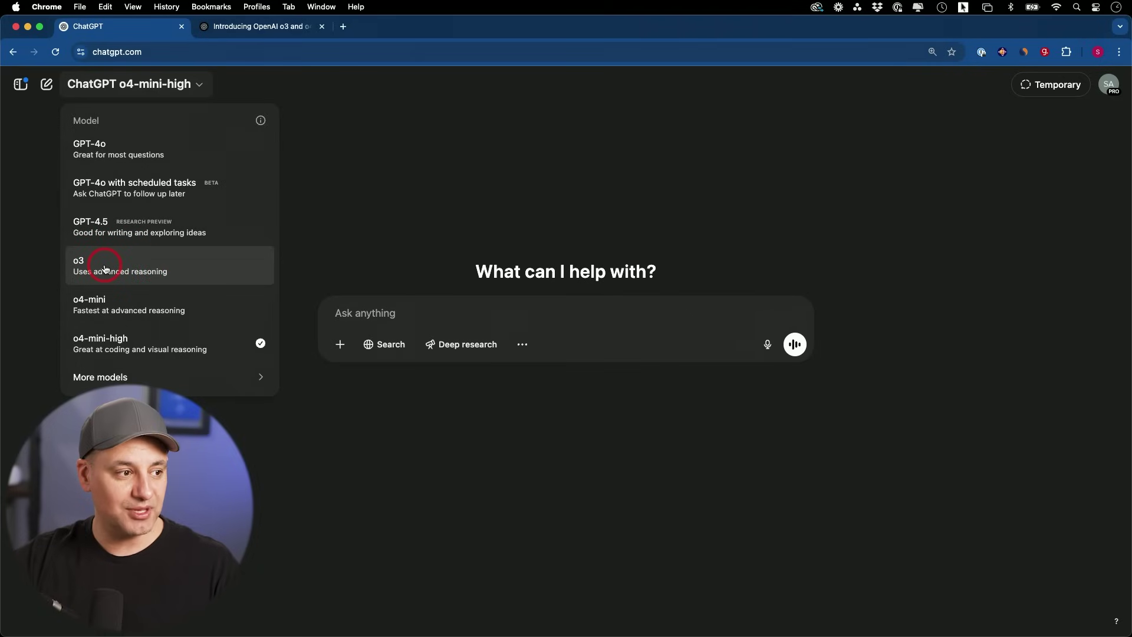
With o4-mini-high, attach the harbour photo and ask which is the biggest ship and where it docks next.
{"action": "left_click", "coordinate": [158, 337]}
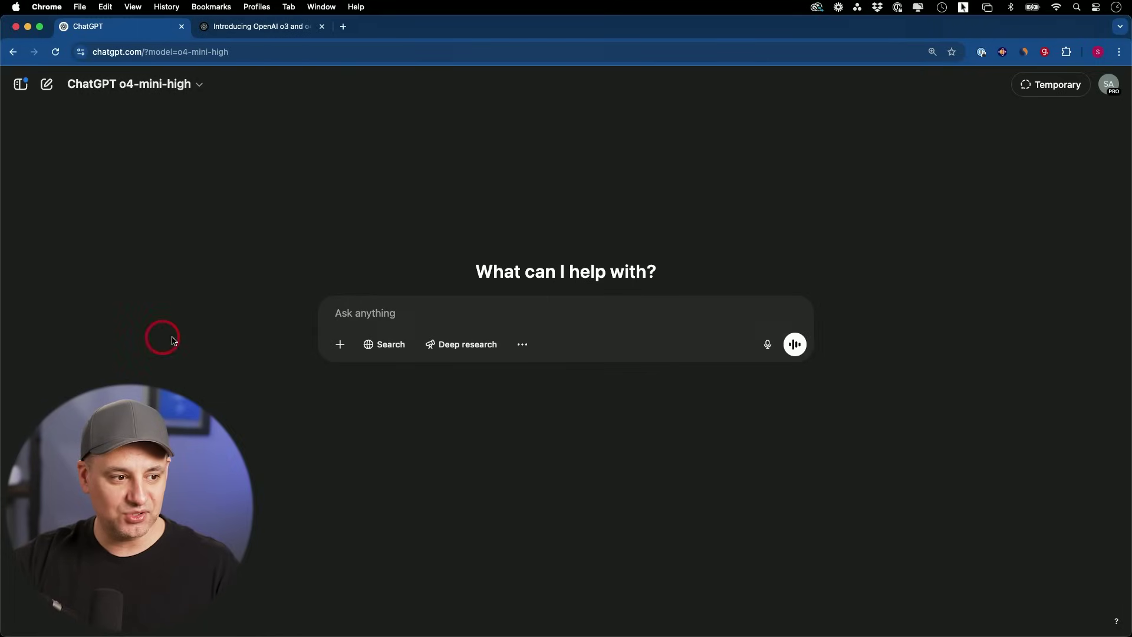
{"action": "left_click", "coordinate": [421, 307]}
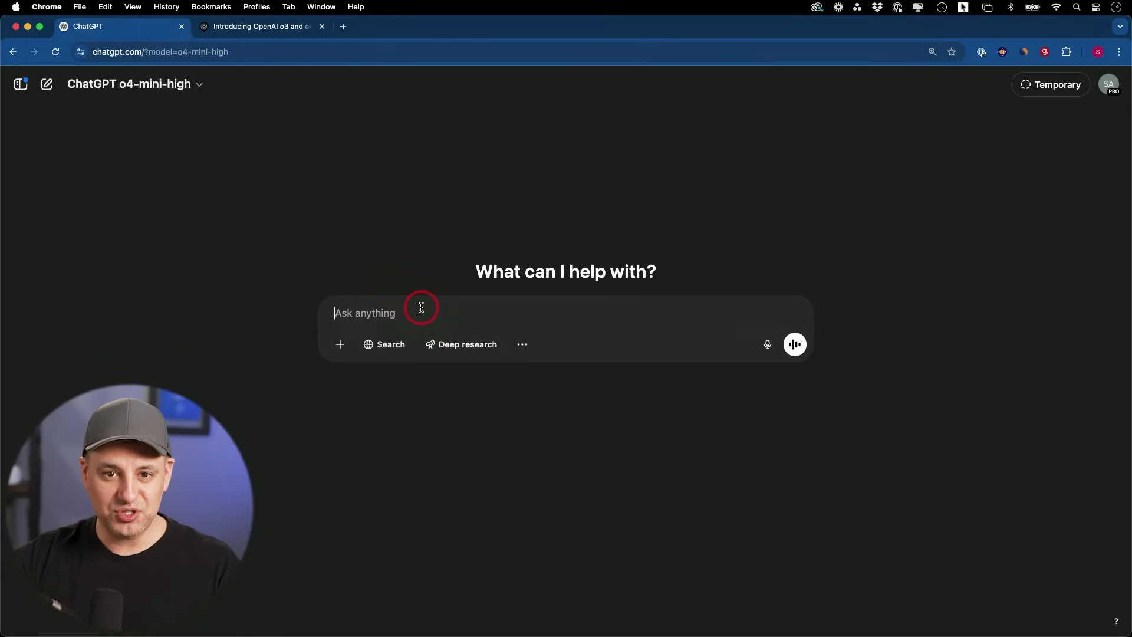
{"action": "key", "text": "super+v"}
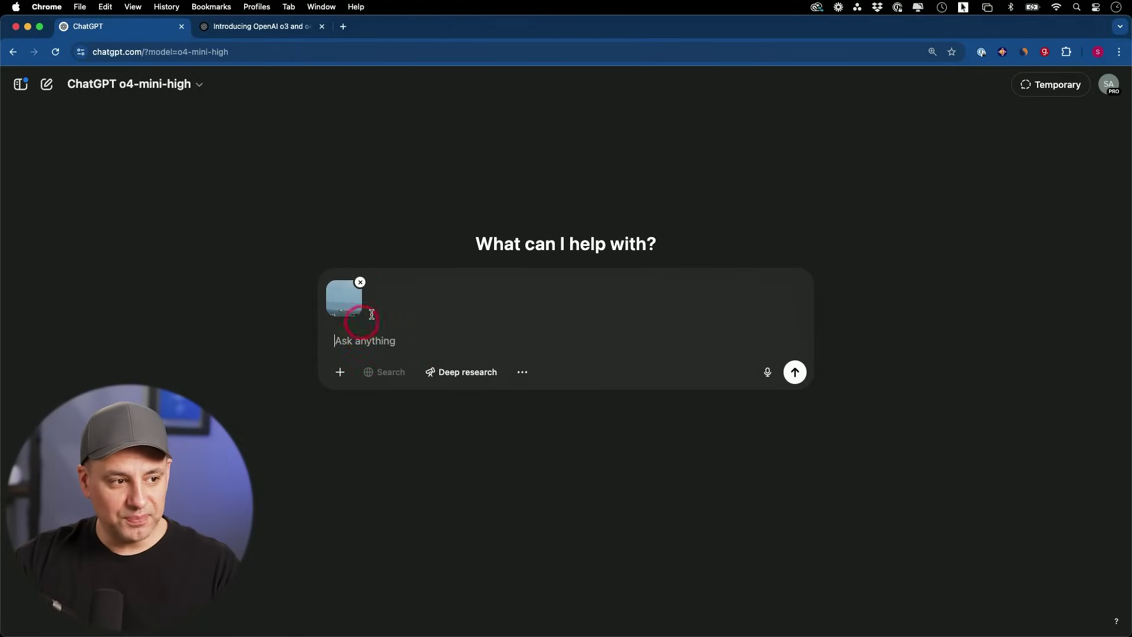
{"action": "left_click", "coordinate": [343, 300]}
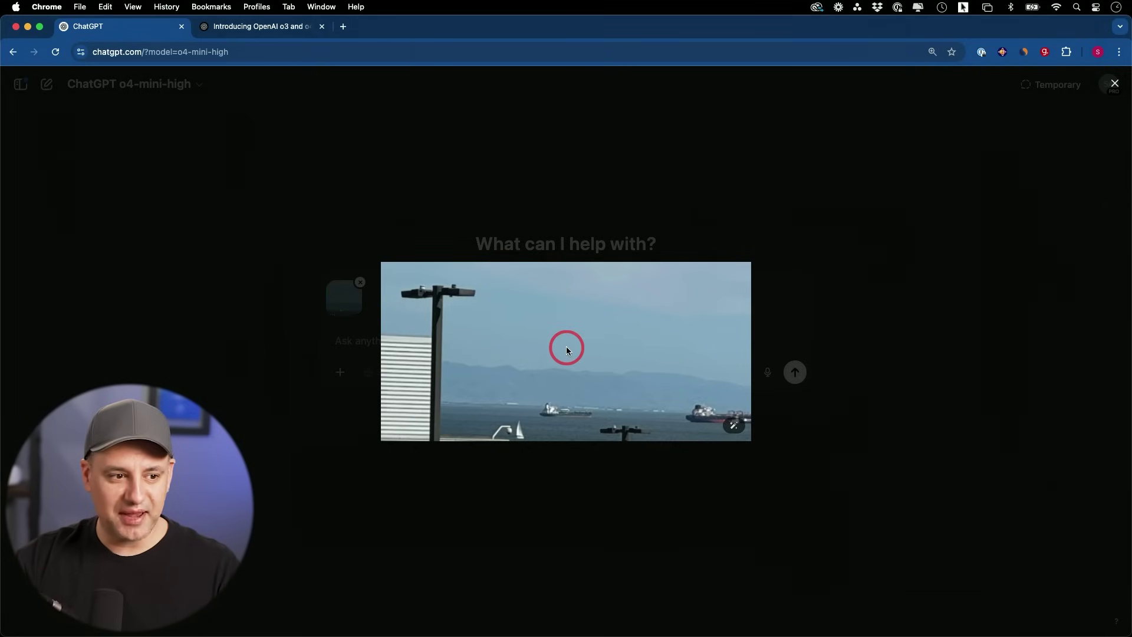
{"action": "key", "text": "Escape"}
{"action": "type", "text": "I took this pic earlier today. Can you find the name of the biggest ship you can see, and where it will dock next?"}
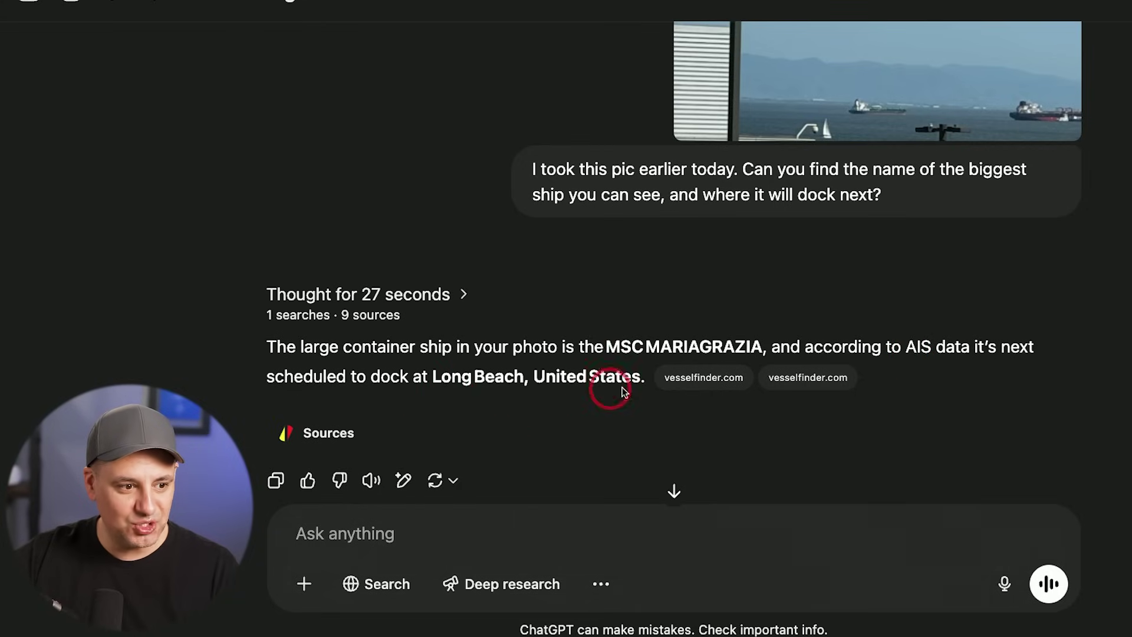
Open the vesselfinder.com citation showing the Port of San Francisco page.
{"action": "scroll", "coordinate": [678, 365], "scroll_direction": "down", "scroll_amount": 1}
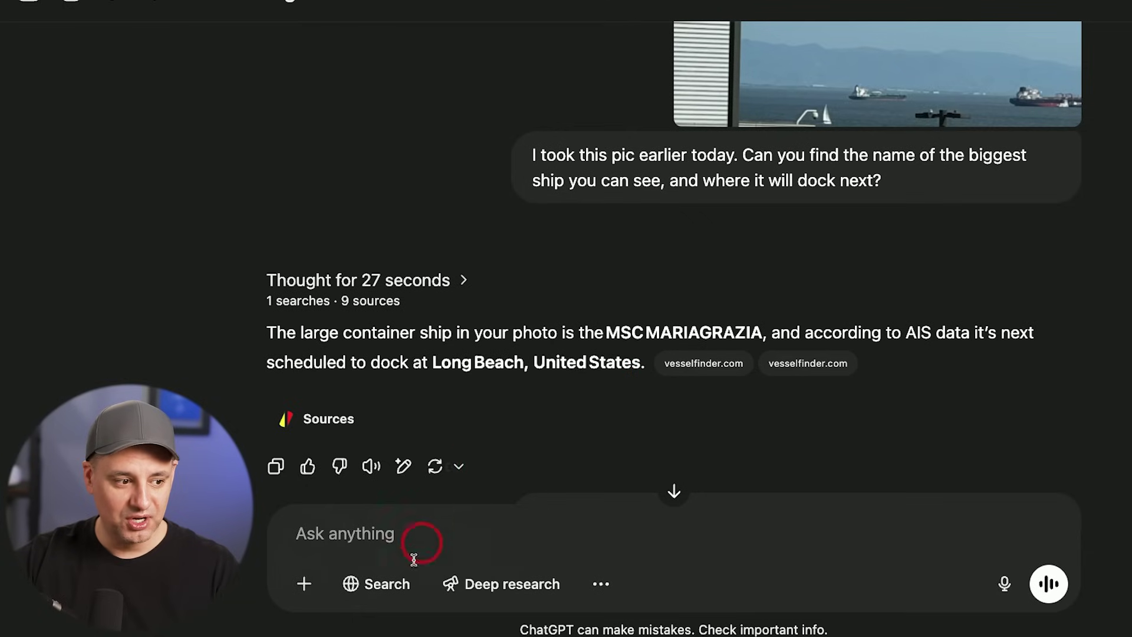
{"action": "left_click", "coordinate": [683, 369]}
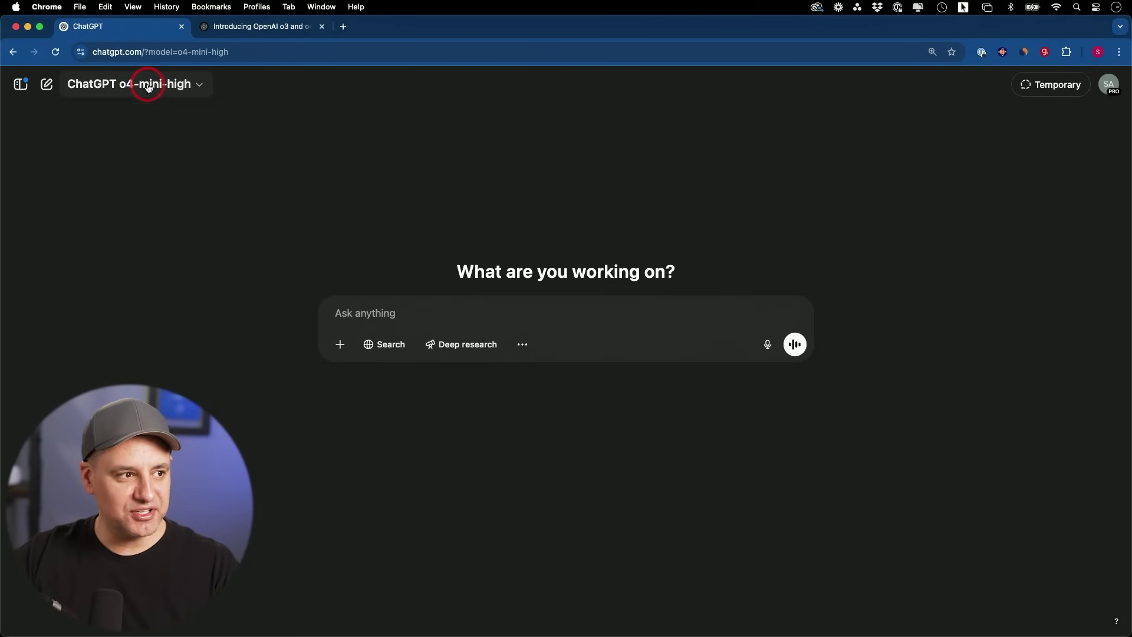
Switch to o3, ask for today's interesting news, then ask 'how did you know I would like this'.
{"action": "left_click", "coordinate": [148, 86]}
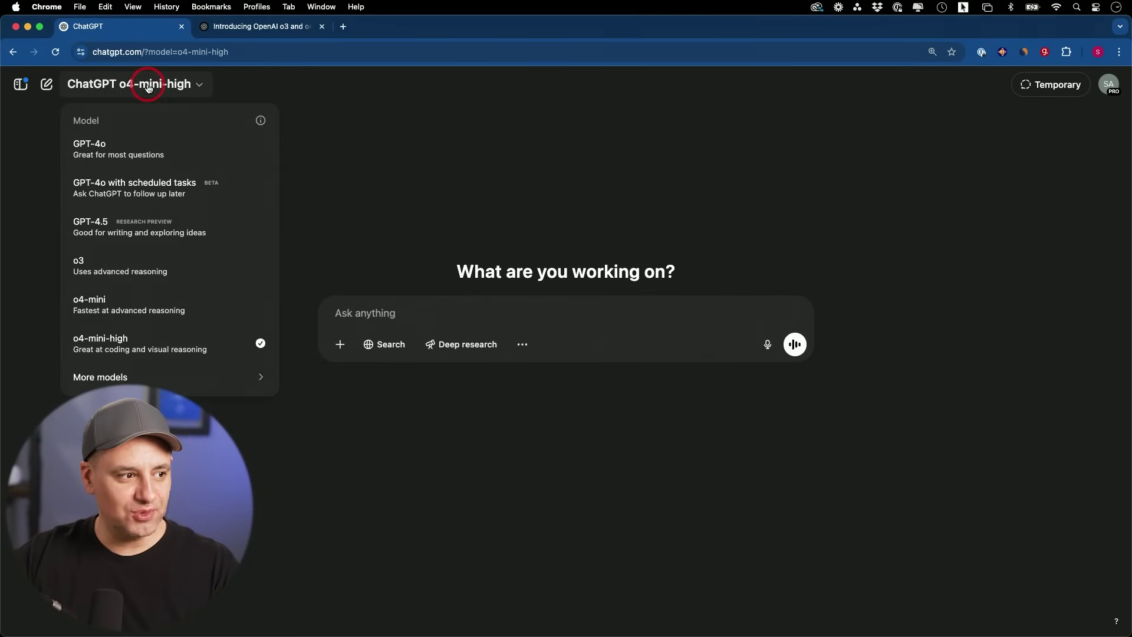
{"action": "left_click", "coordinate": [145, 268]}
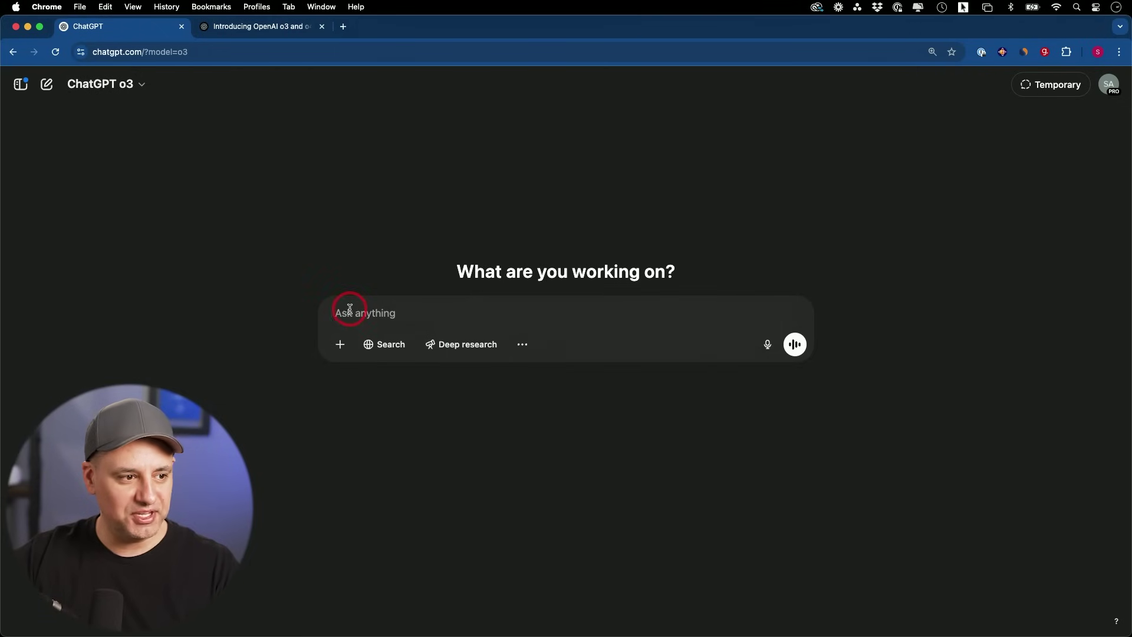
{"action": "type", "text": "Based on what you know about me, can you share something in the news today that I would find interesting"}
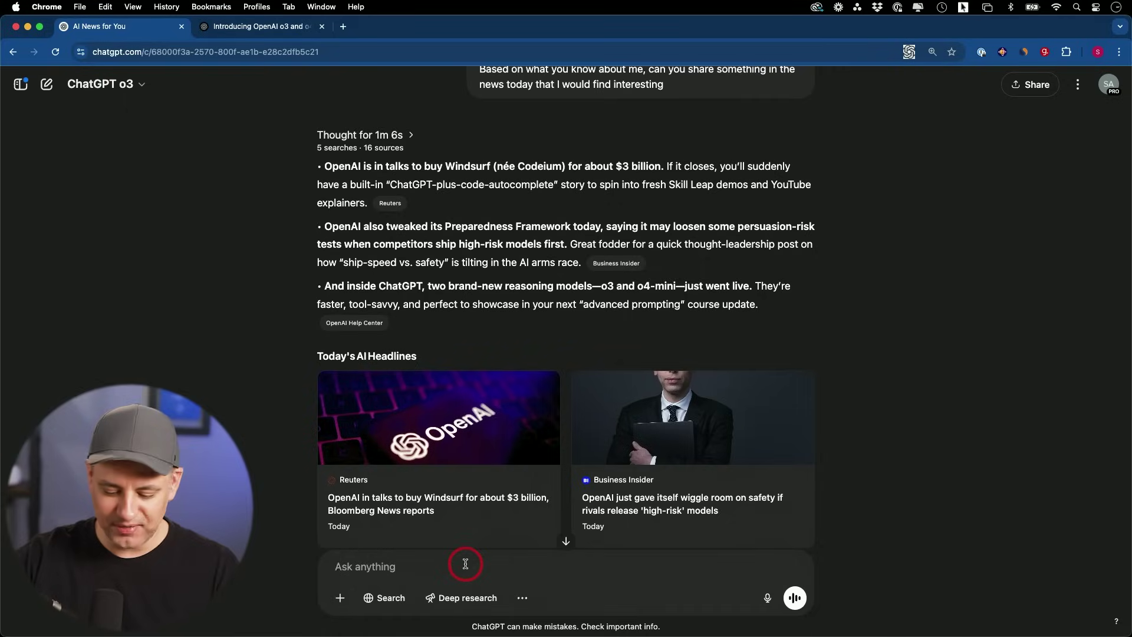
{"action": "type", "text": "how did you know I would like this"}
{"action": "key", "text": "Return"}
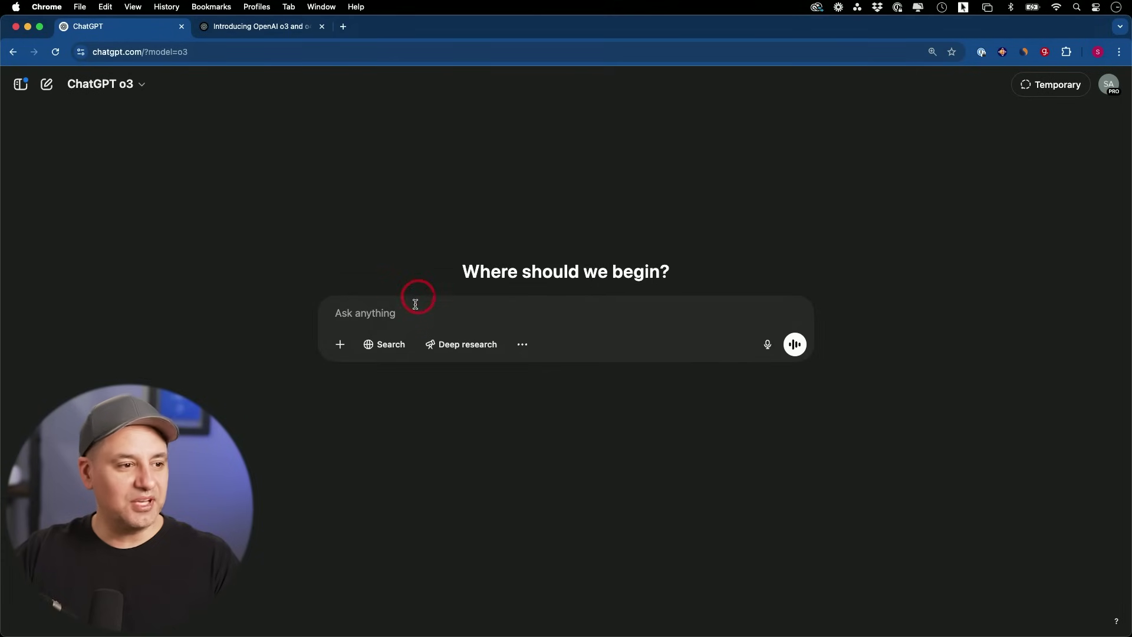
Send the June 2025 U.S.–China tariff projection prompt using o4-mini.
{"action": "type", "text": "Make a projection for the tariff level between the U.S. and China in June 2025. Provide a very clear answer in 2–3 sentences."}
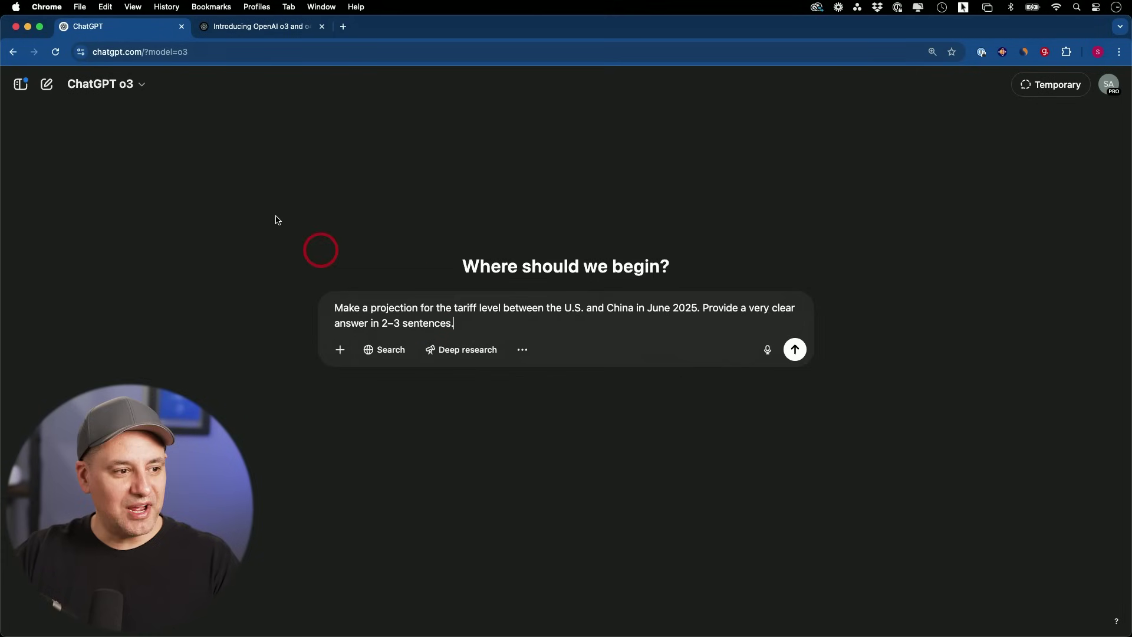
{"action": "left_click", "coordinate": [107, 93]}
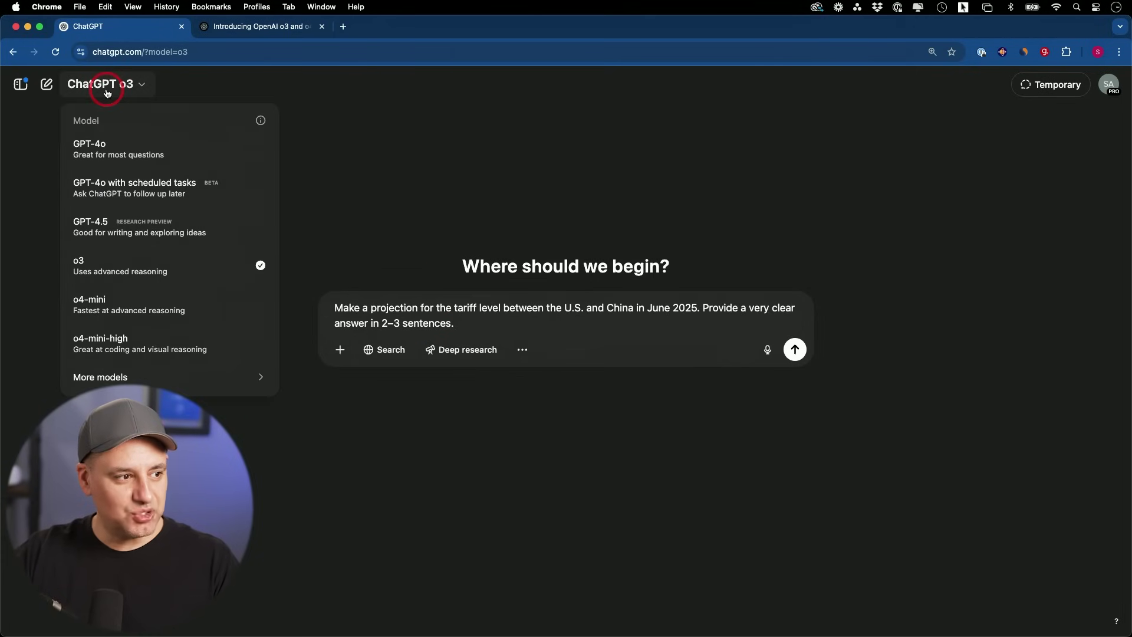
{"action": "left_click", "coordinate": [121, 307]}
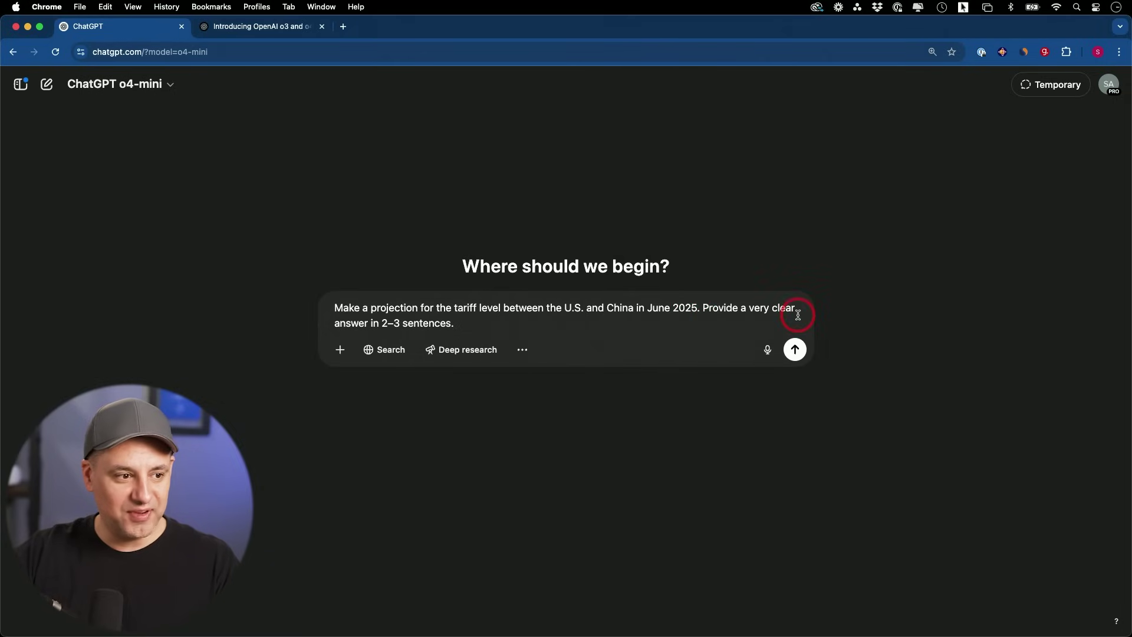
{"action": "left_click", "coordinate": [796, 350]}
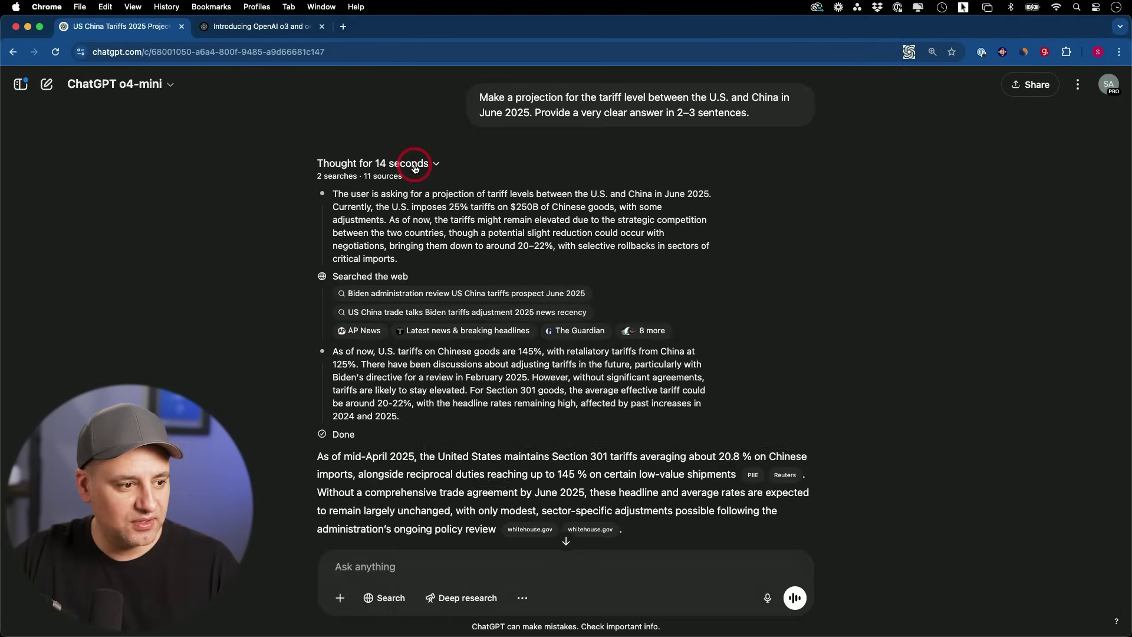
Expand the 'Thought for 14 seconds' reasoning and web-search details, then collapse them again.
{"action": "left_click", "coordinate": [417, 168]}
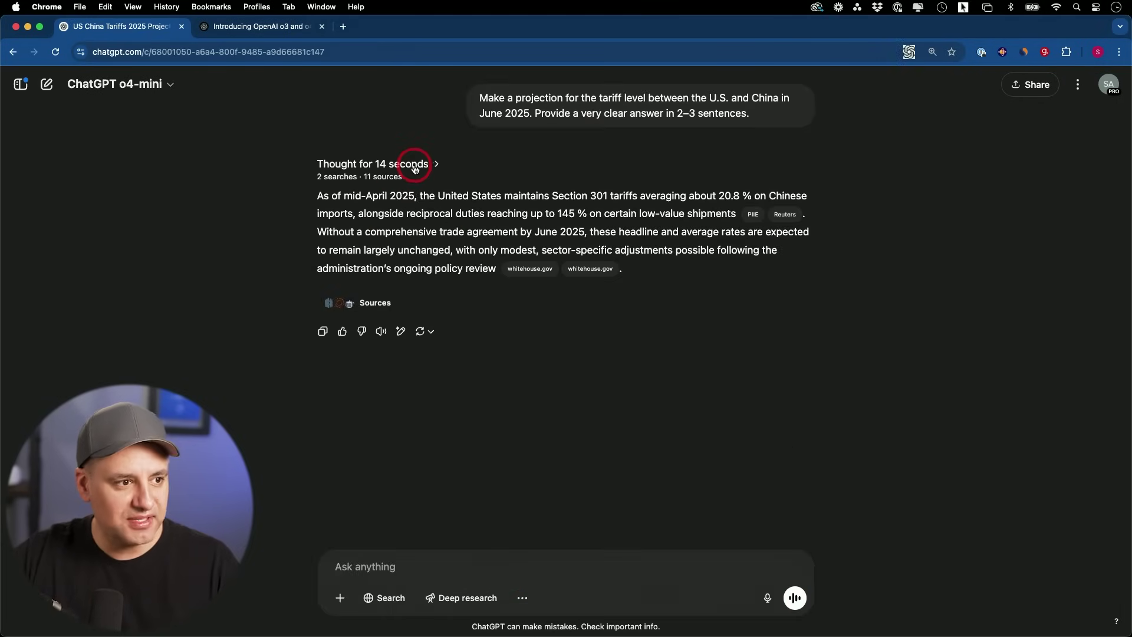
{"action": "left_click", "coordinate": [418, 169]}
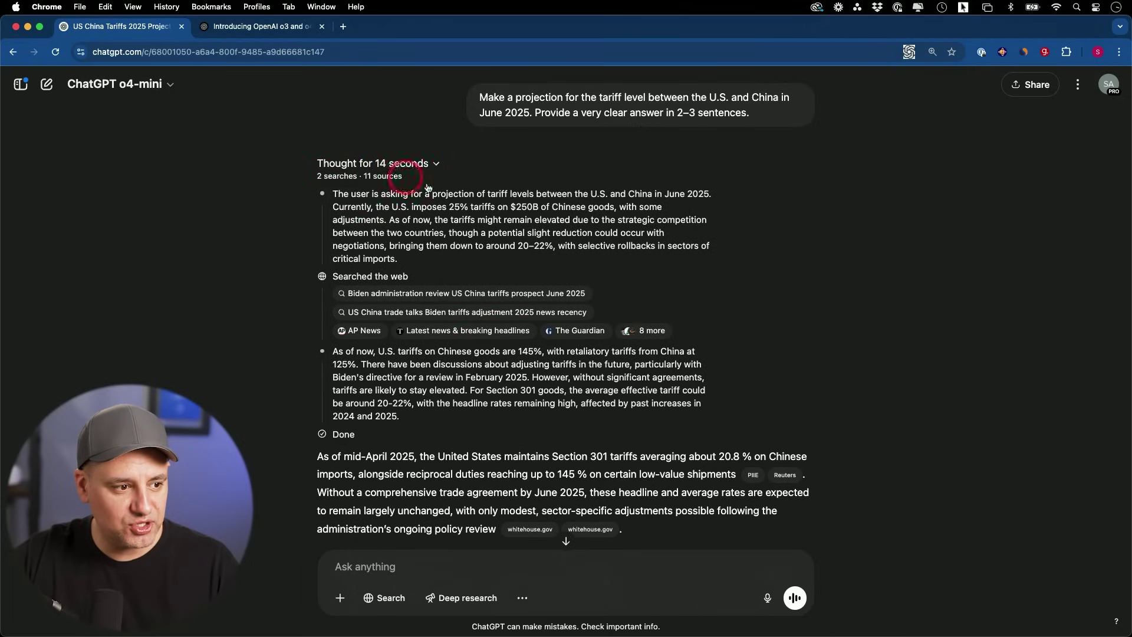
{"action": "scroll", "coordinate": [401, 277], "scroll_direction": "down", "scroll_amount": 3}
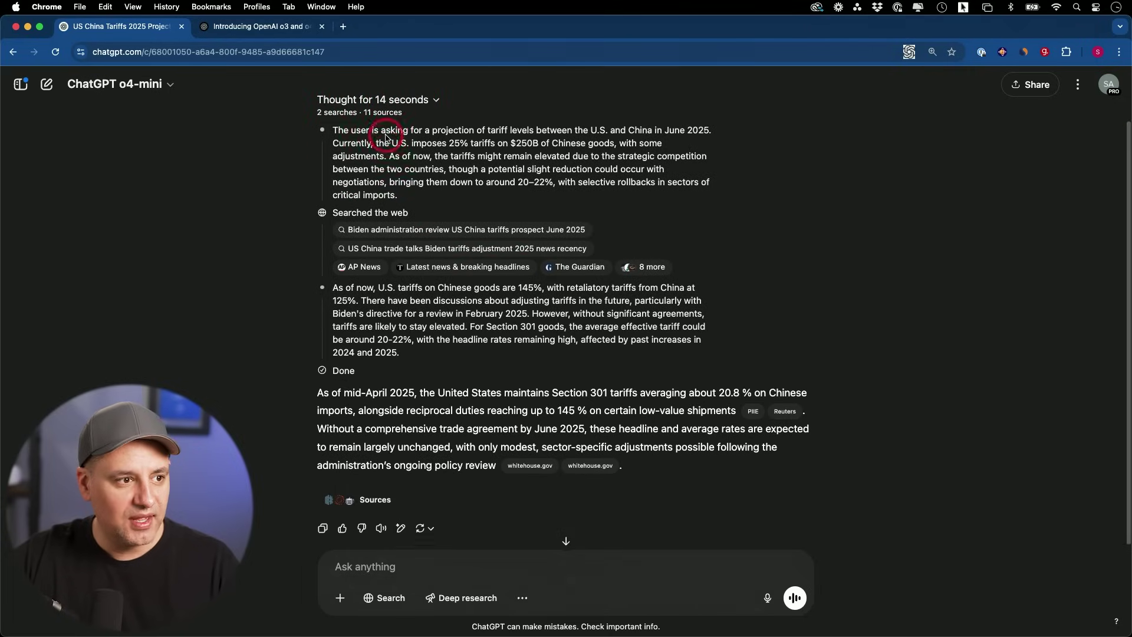
{"action": "left_click", "coordinate": [416, 91]}
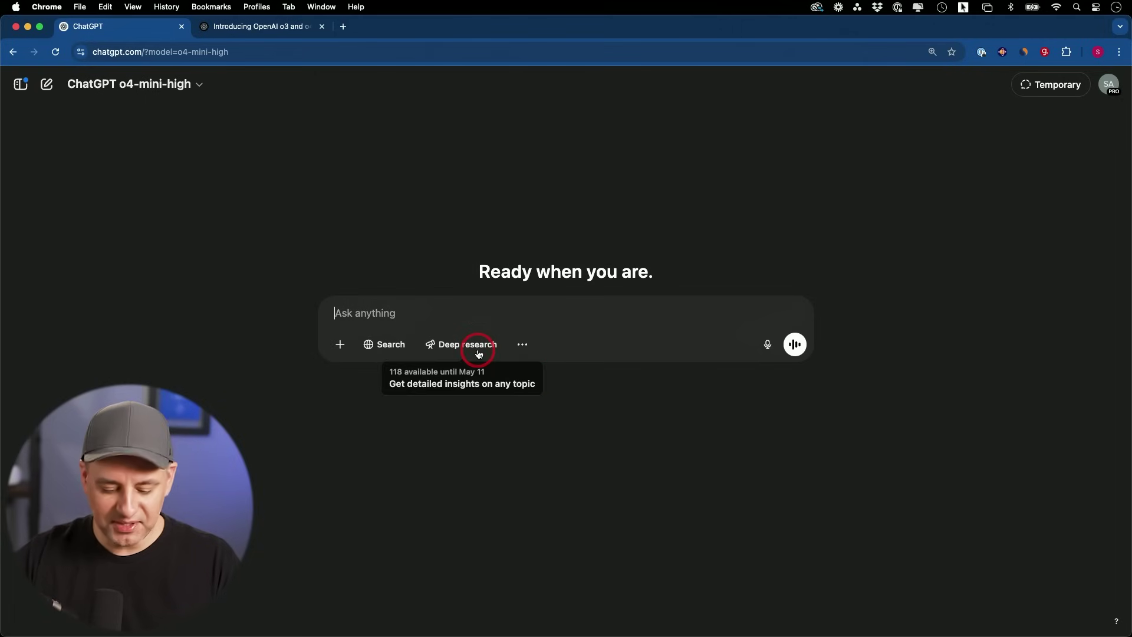
Send the tariff projection question, then send the Galaga-style Pygame game request to o4-mini-high.
{"action": "type", "text": "Make a projection for the tariff level between the U.S. and China in June 2025. Provide a very clear answer in 2–3 sentences."}
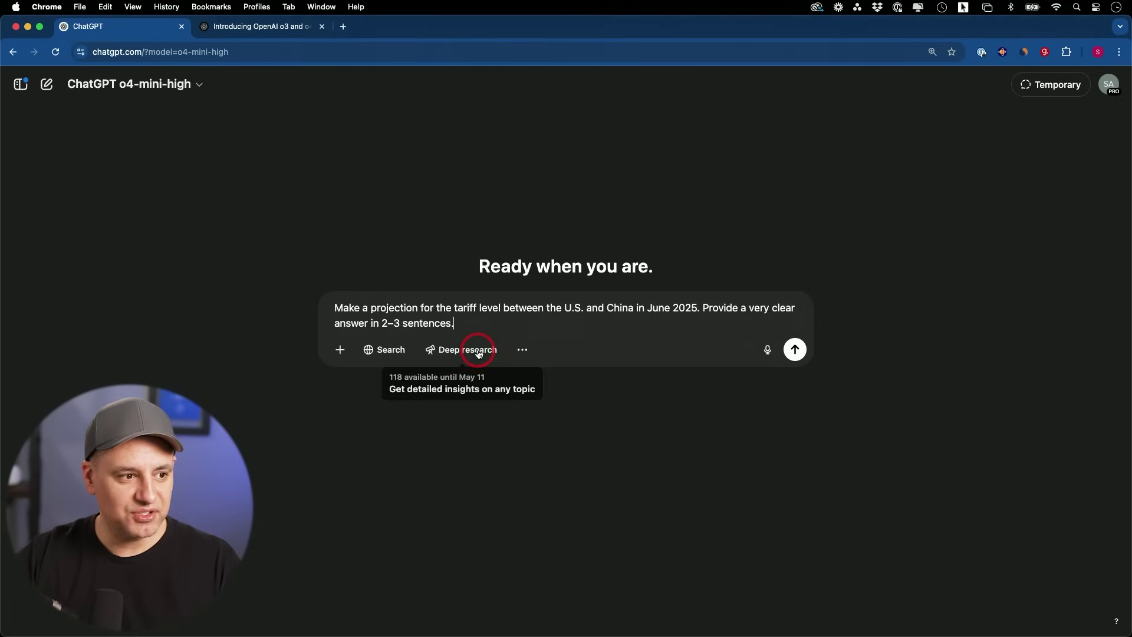
{"action": "key", "text": "Return"}
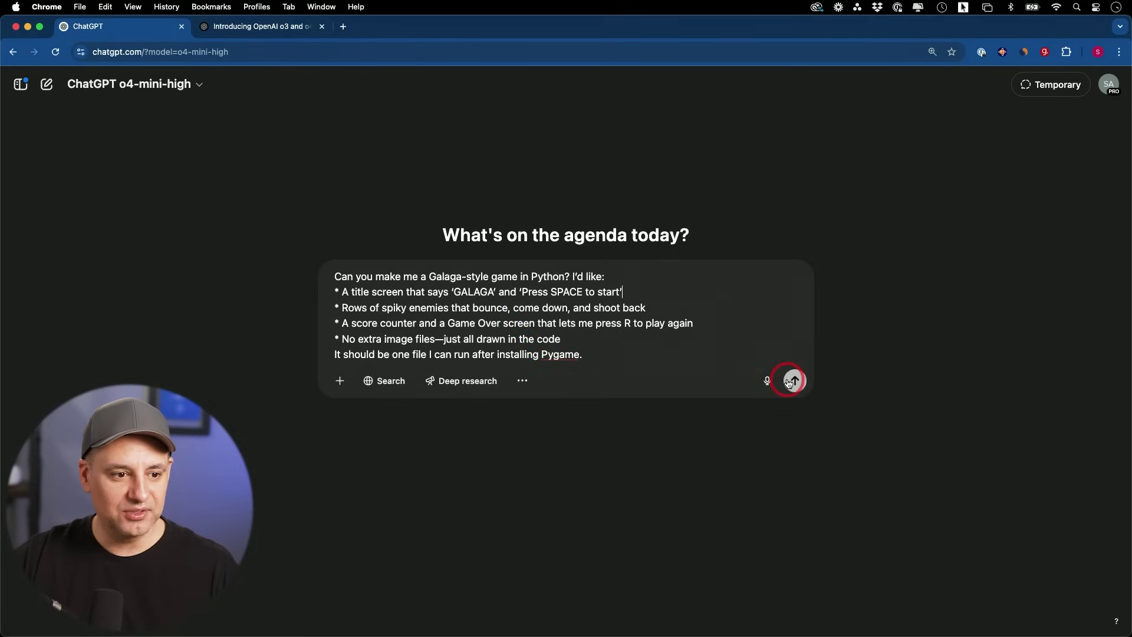
{"action": "left_click", "coordinate": [792, 380]}
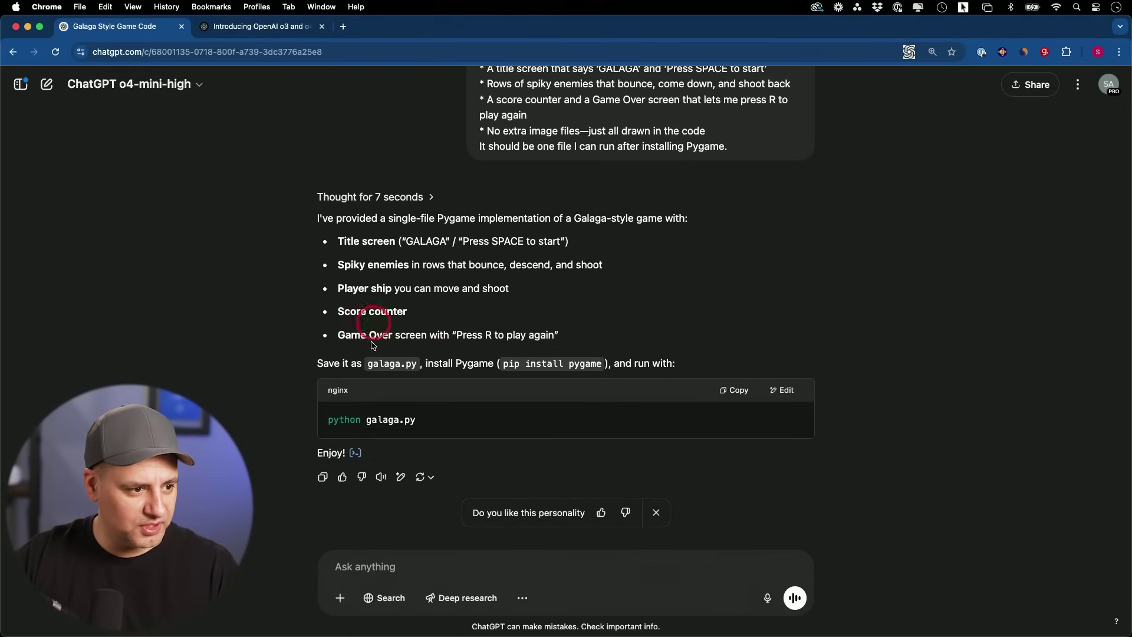
Inspect the generated Galaga Pygame code in the analysis view, closing and reopening it.
{"action": "left_click", "coordinate": [354, 454]}
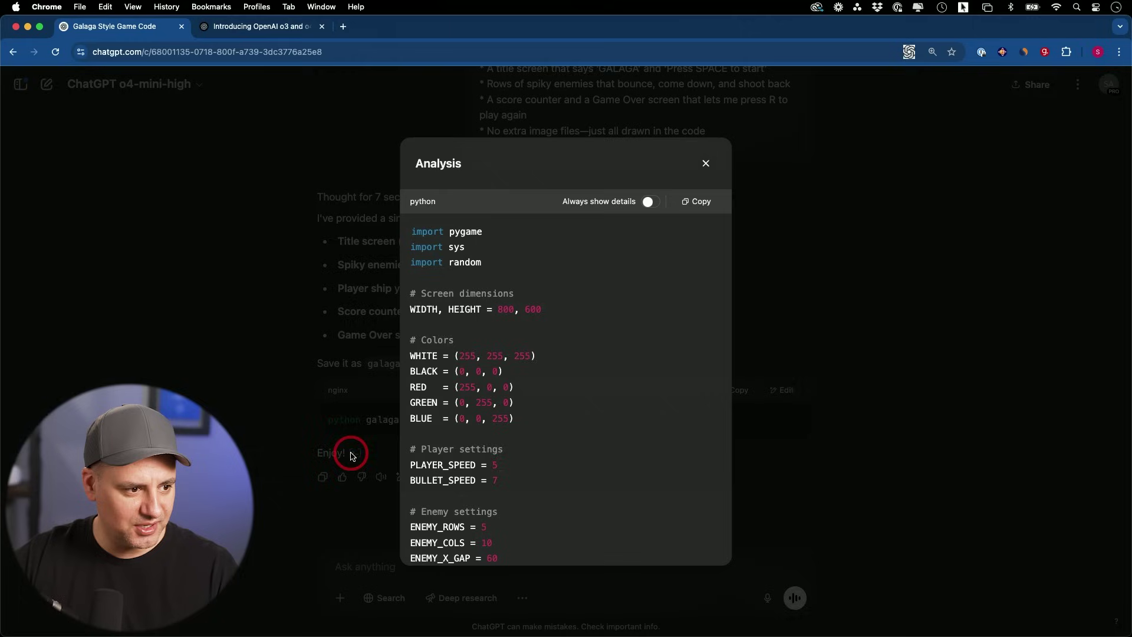
{"action": "scroll", "coordinate": [546, 423], "scroll_direction": "down", "scroll_amount": 15}
{"action": "scroll", "coordinate": [547, 423], "scroll_direction": "down", "scroll_amount": 15}
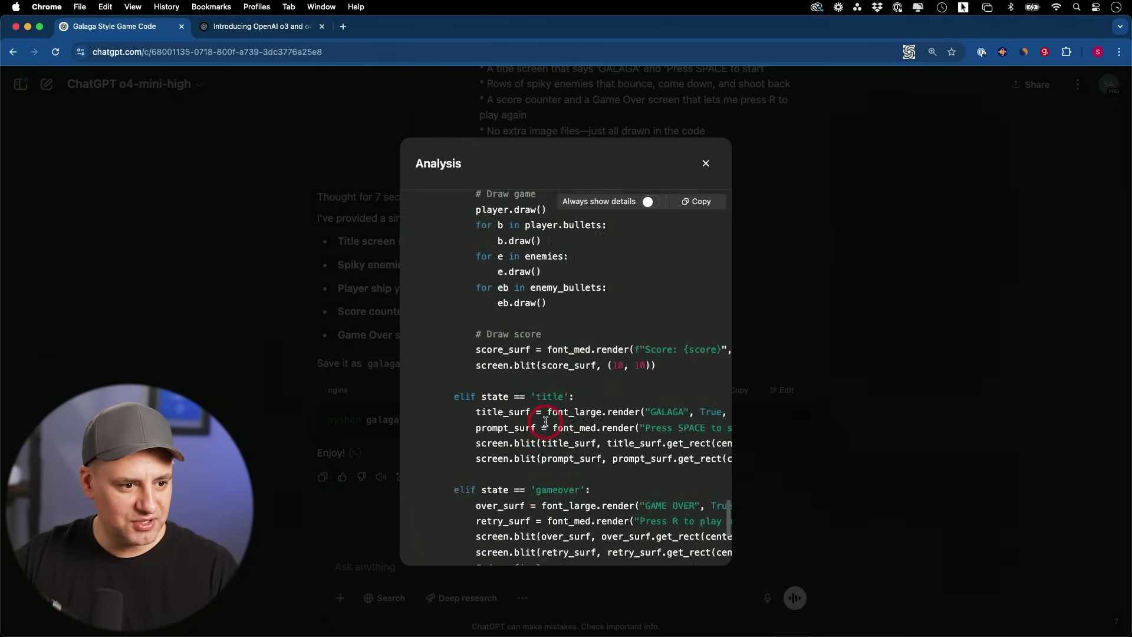
{"action": "left_click", "coordinate": [734, 501]}
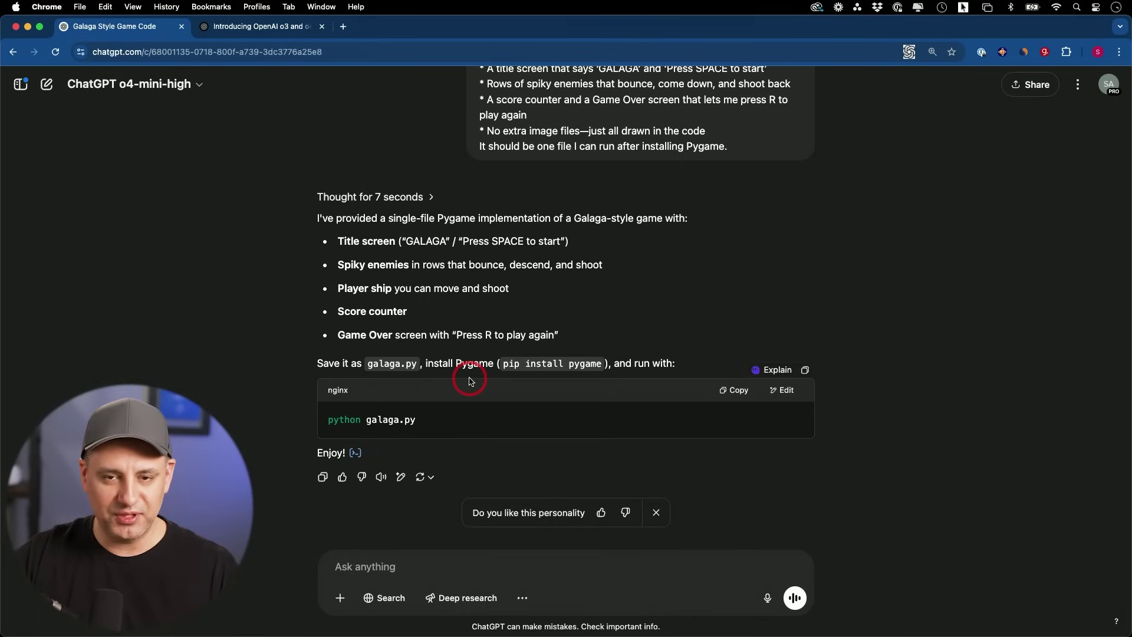
{"action": "left_click", "coordinate": [354, 453]}
Close the code view, start the Galaga game and play, steering and firing until Game Over.
{"action": "left_click", "coordinate": [841, 377]}
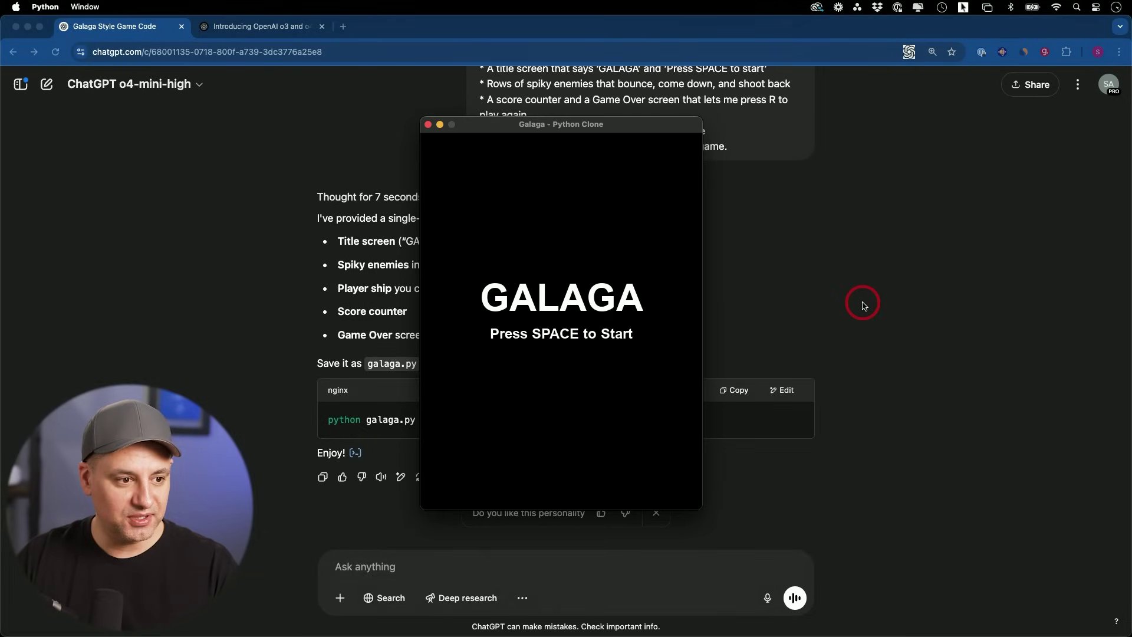
{"action": "key", "text": "space"}
{"action": "key", "text": "Left"}
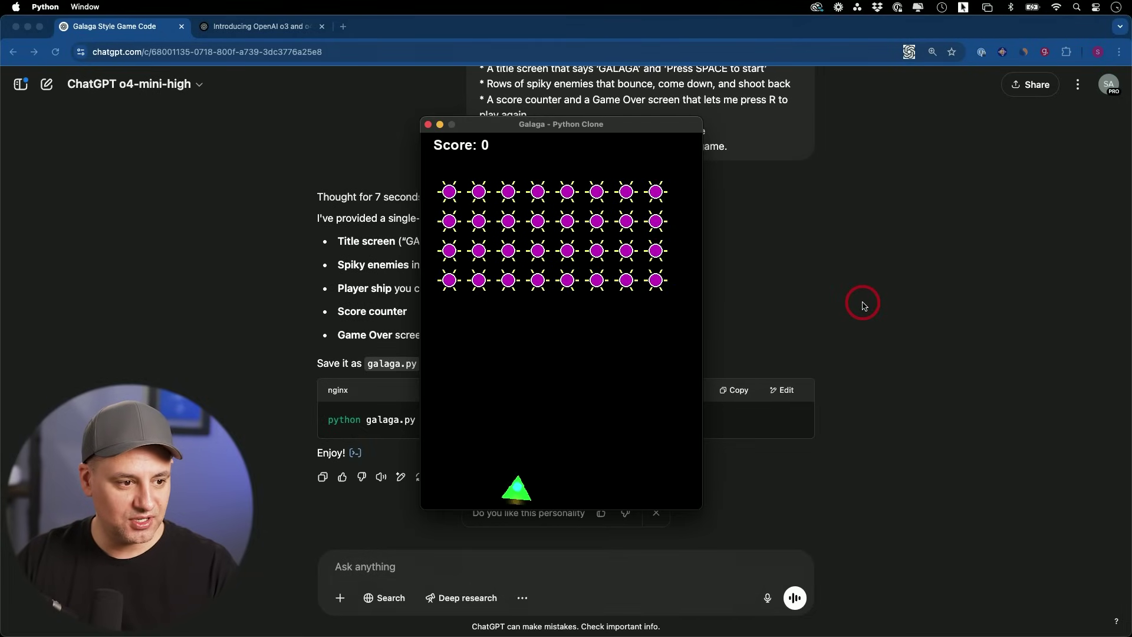
{"action": "key", "text": "Right"}
{"action": "key", "text": "space"}
{"action": "key", "text": "Left"}
{"action": "key", "text": "space"}
{"action": "key", "text": "Right"}
{"action": "key", "text": "space"}
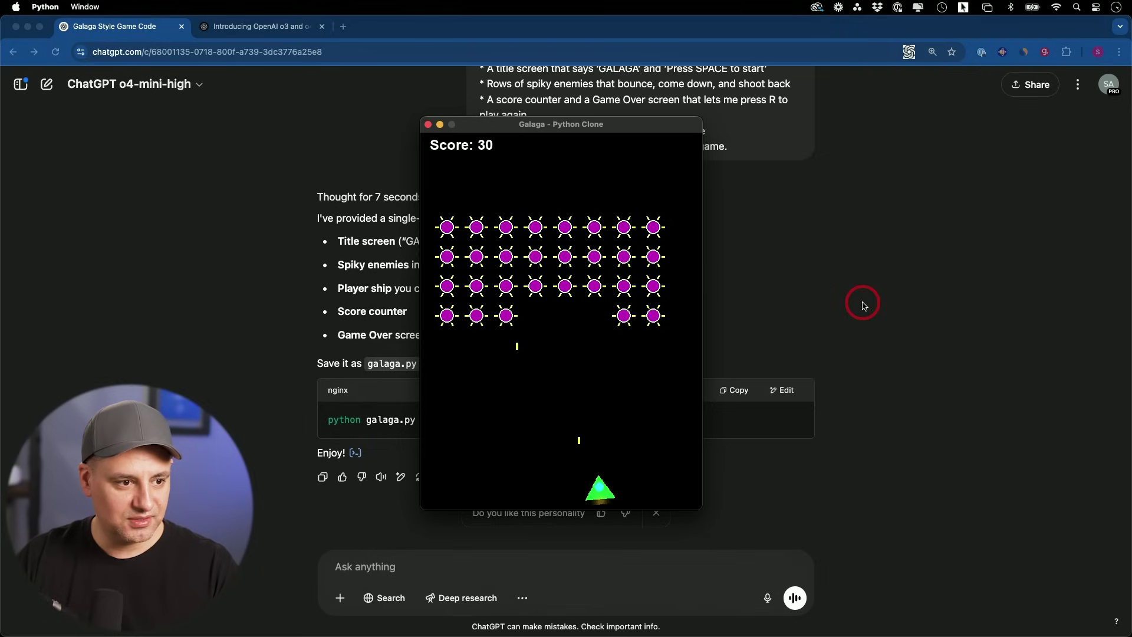
{"action": "key", "text": "Left"}
{"action": "key", "text": "space"}
{"action": "key", "text": "Right"}
{"action": "key", "text": "space"}
{"action": "key", "text": "Left"}
{"action": "key", "text": "space"}
{"action": "key", "text": "Right"}
{"action": "key", "text": "space"}
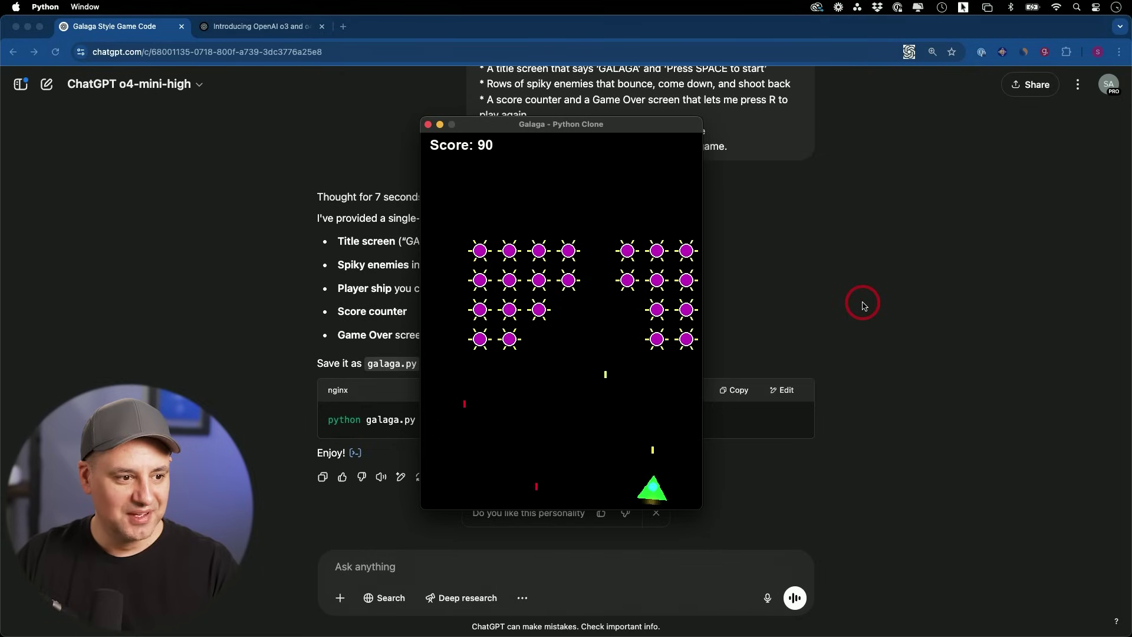
{"action": "key", "text": "Left"}
{"action": "key", "text": "space"}
{"action": "key", "text": "Right"}
{"action": "key", "text": "space"}
{"action": "key", "text": "space"}
{"action": "key", "text": "Left"}
{"action": "key", "text": "space"}
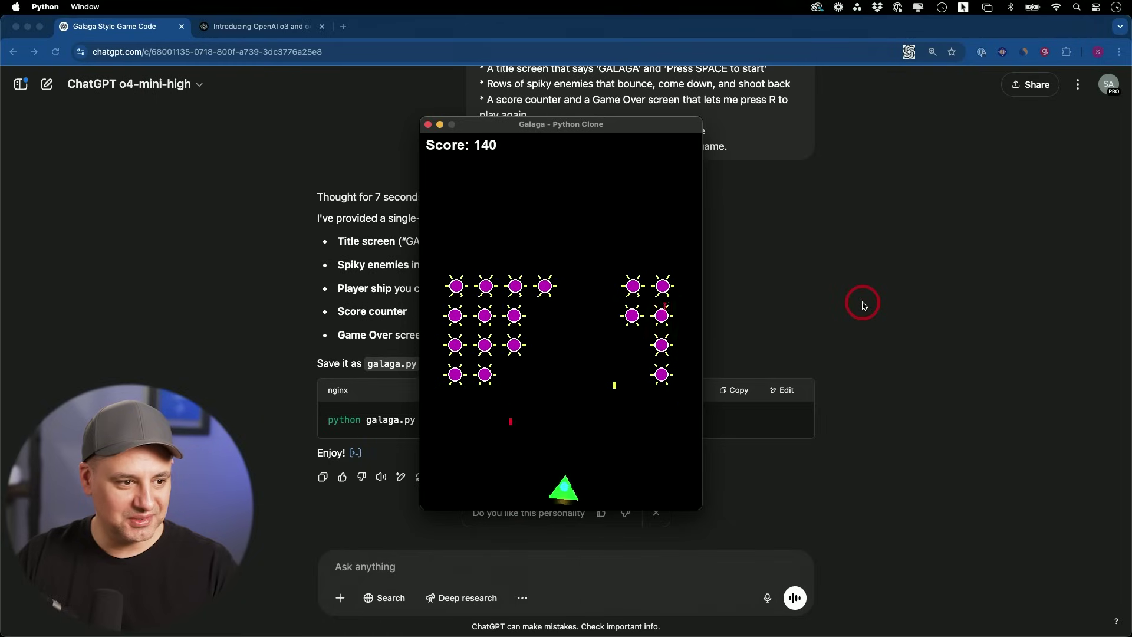
{"action": "key", "text": "Right"}
{"action": "key", "text": "space"}
{"action": "key", "text": "Left"}
{"action": "key", "text": "space"}
{"action": "key", "text": "Right"}
{"action": "key", "text": "space"}
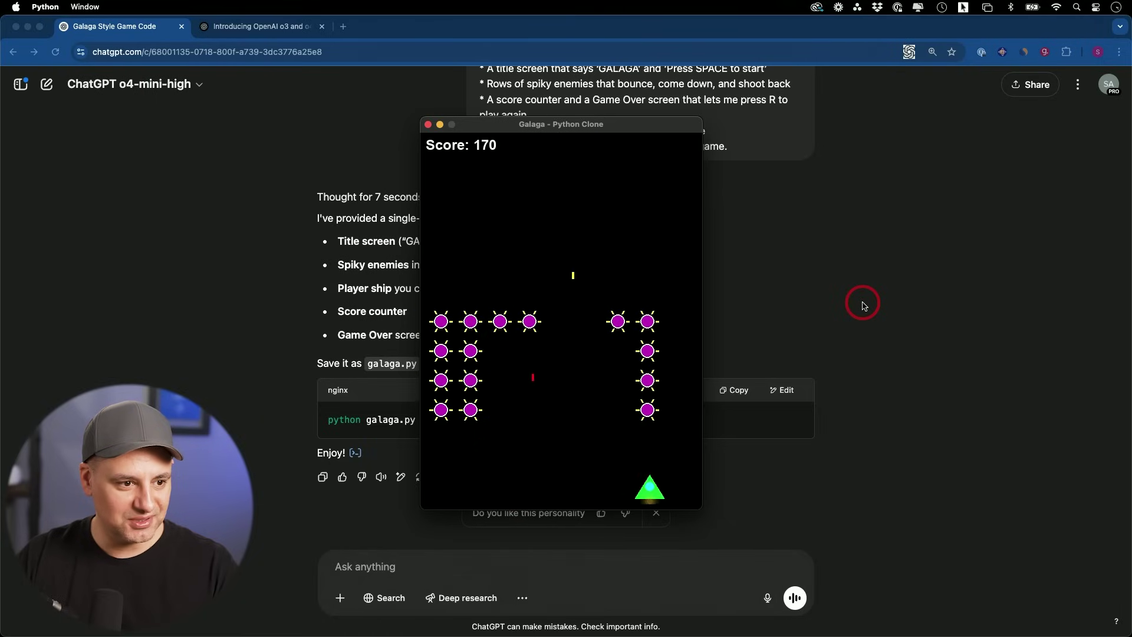
{"action": "key", "text": "Left"}
Restart the game with R and play again until the second Game Over at 100 points.
{"action": "key", "text": "space"}
{"action": "key", "text": "Right"}
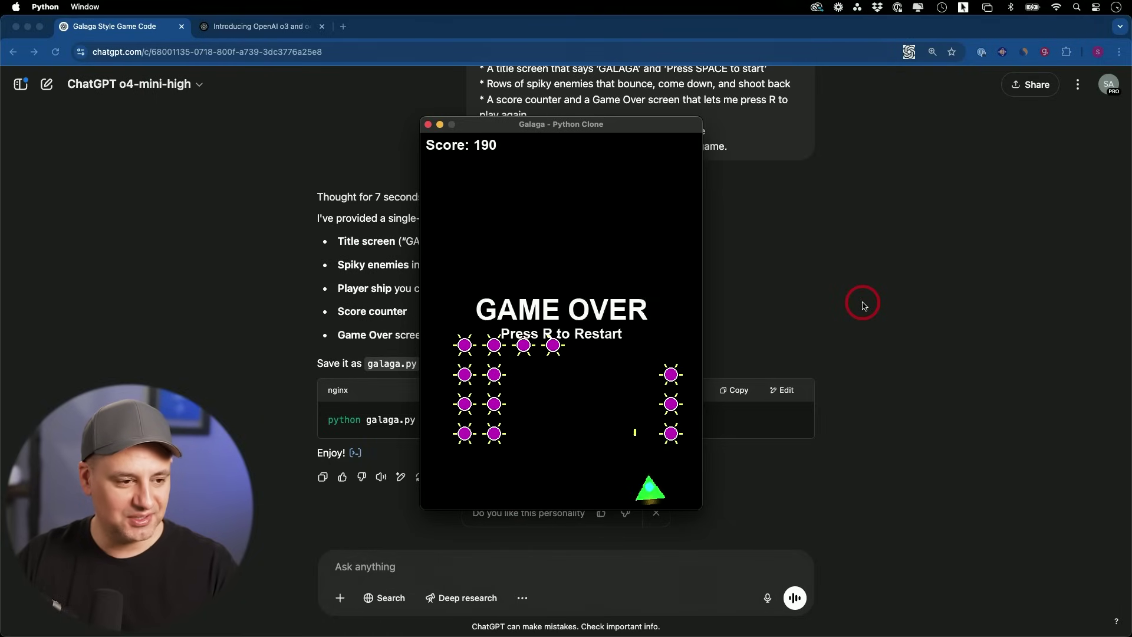
{"action": "key", "text": "r"}
{"action": "key", "text": "space"}
{"action": "key", "text": "Left"}
{"action": "key", "text": "space"}
{"action": "key", "text": "Left"}
{"action": "key", "text": "space"}
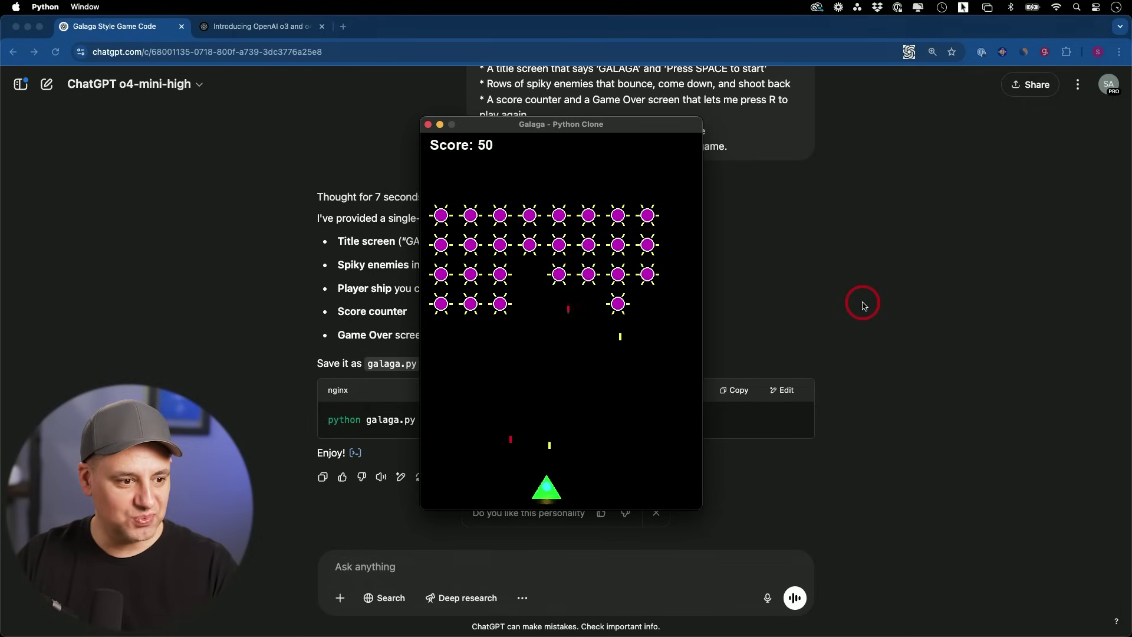
{"action": "key", "text": "Right"}
{"action": "key", "text": "space"}
{"action": "key", "text": "Left"}
{"action": "key", "text": "space"}
{"action": "key", "text": "space"}
{"action": "key", "text": "Left"}
{"action": "key", "text": "space"}
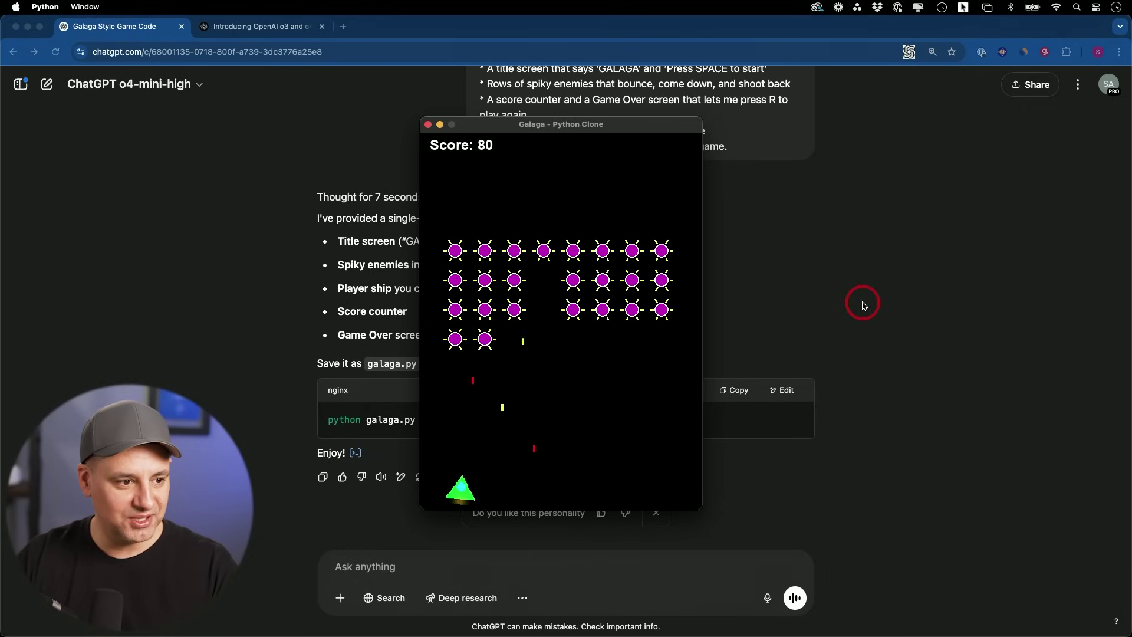
{"action": "key", "text": "space"}
{"action": "key", "text": "Right"}
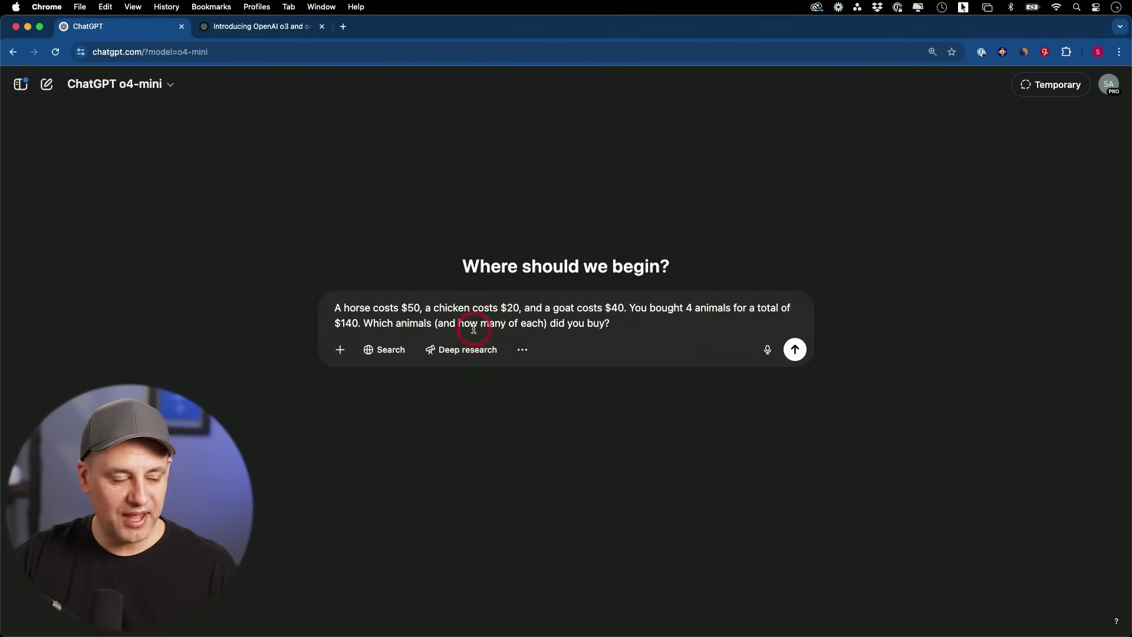
Send the horse, chicken and goat puzzle (4 animals totalling $140) to o4-mini.
{"action": "left_click", "coordinate": [795, 350]}
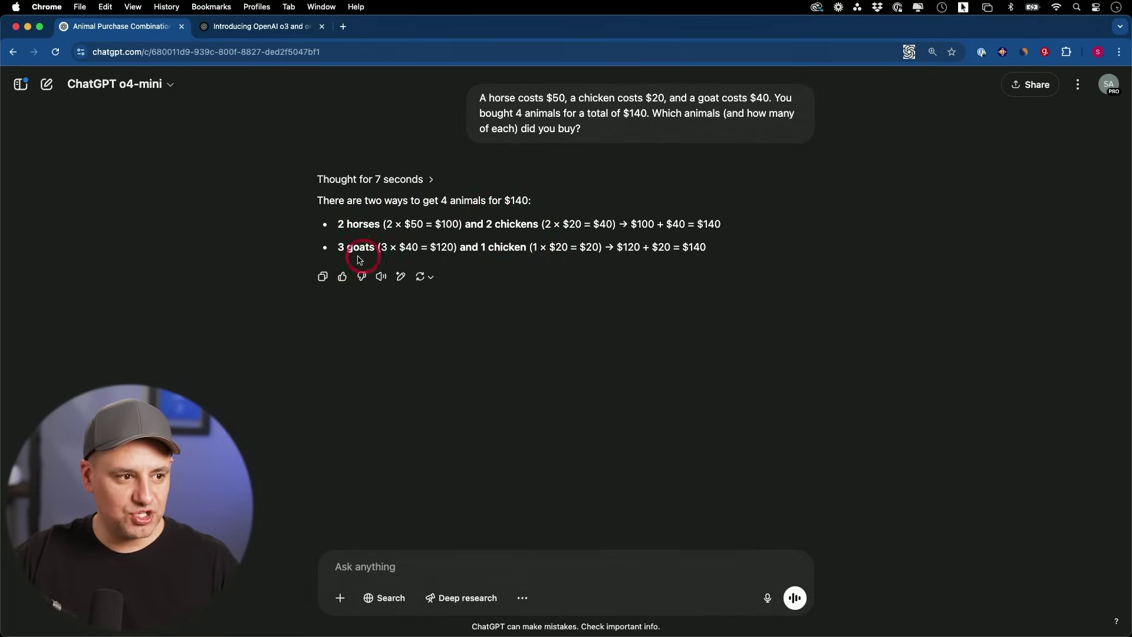
Send the animal purchase puzzle to o1 pro in a fresh chat and skim its reply.
{"action": "left_click", "coordinate": [105, 85]}
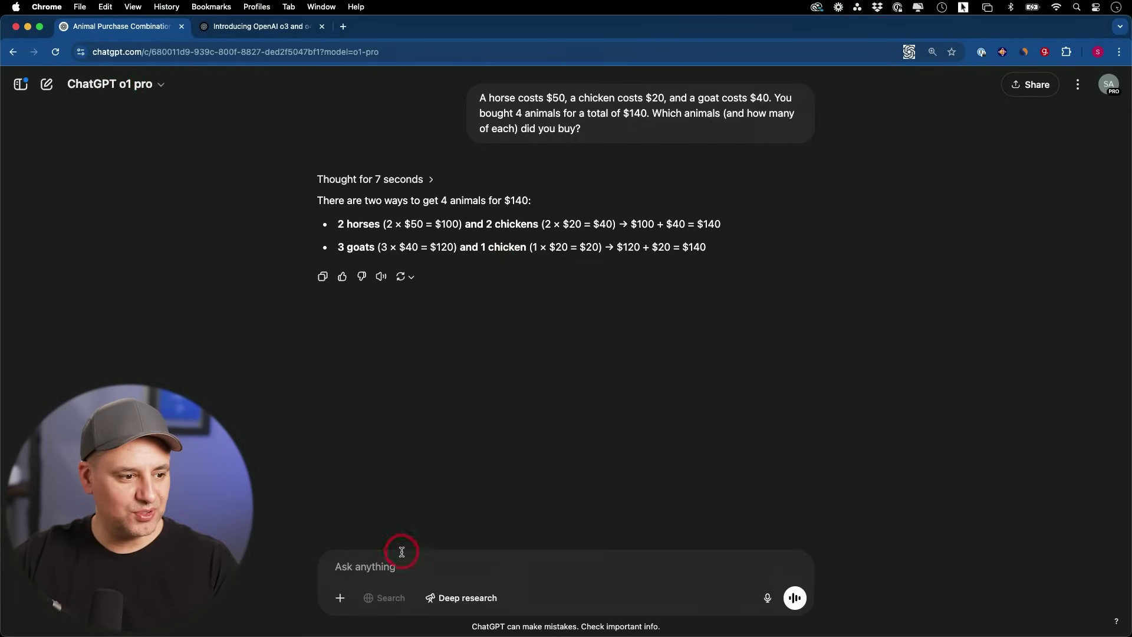
{"action": "left_click", "coordinate": [49, 86]}
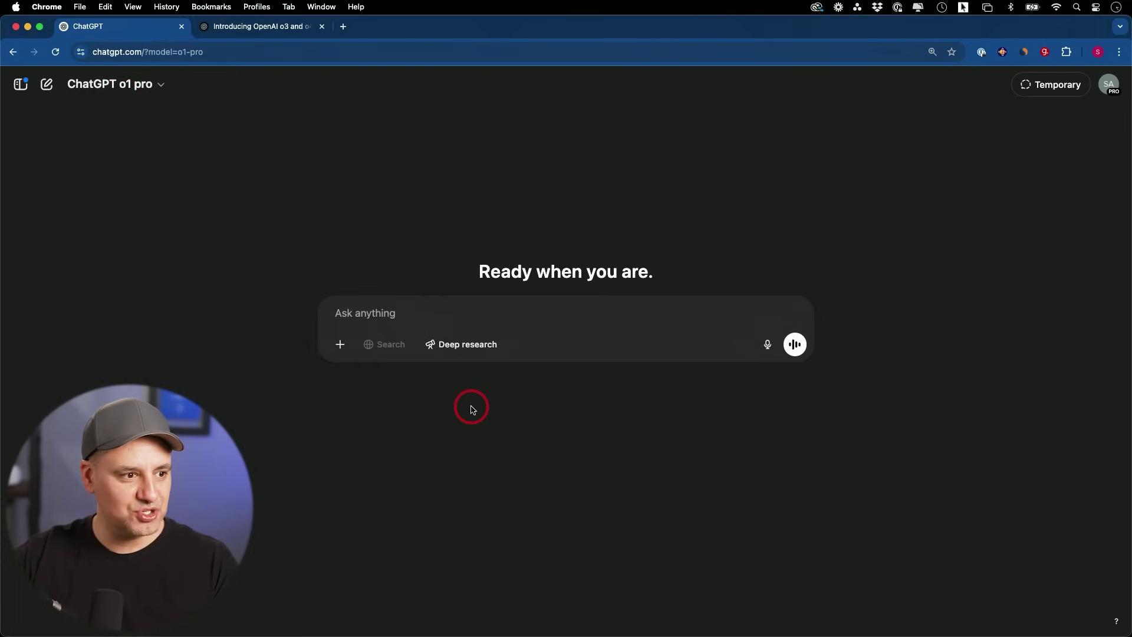
{"action": "type", "text": "A horse costs $50, a chicken costs $20, and a goat costs $40. You bought 4 animals for a total of $140. Which animals (and how many of each) did you buy?"}
{"action": "key", "text": "Return"}
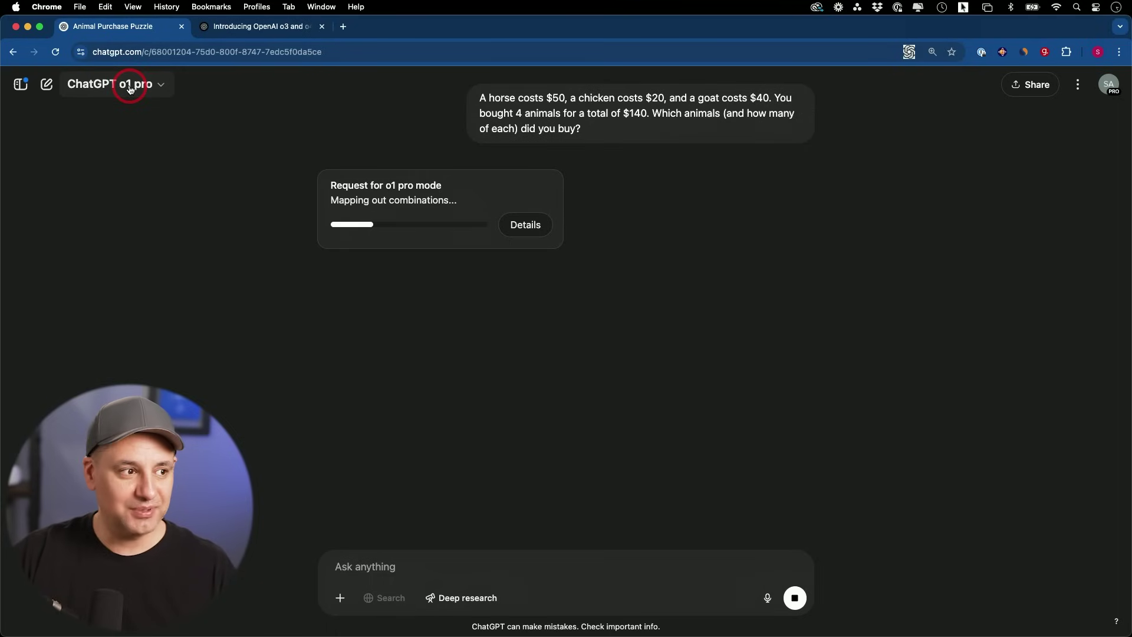
{"action": "scroll", "coordinate": [487, 449], "scroll_direction": "down", "scroll_amount": 10}
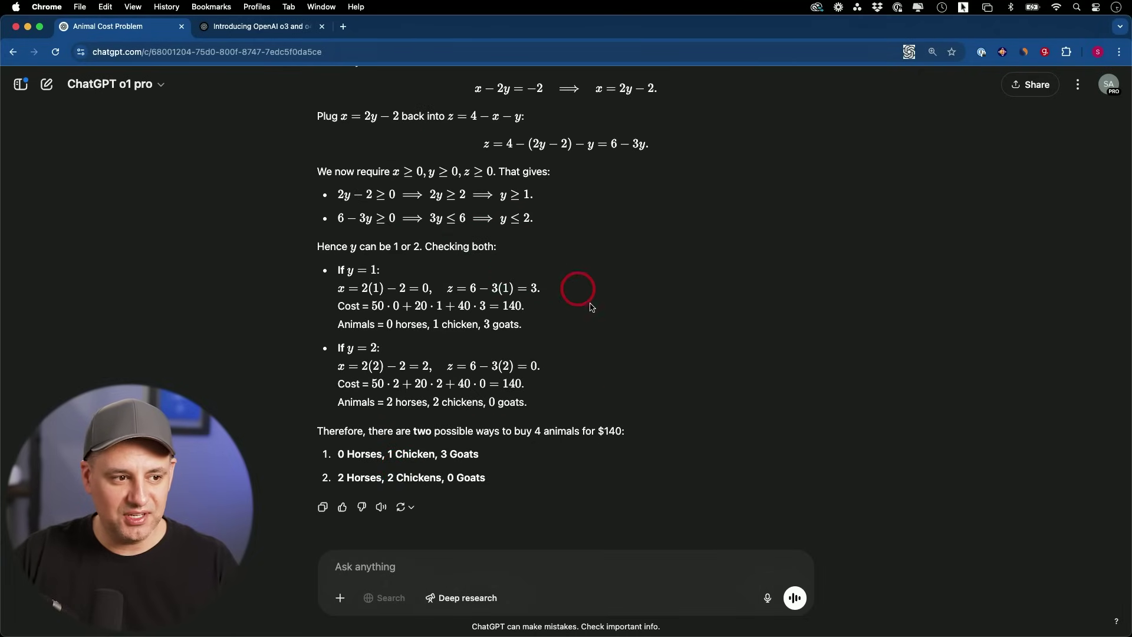
{"action": "scroll", "coordinate": [517, 258], "scroll_direction": "up", "scroll_amount": 10}
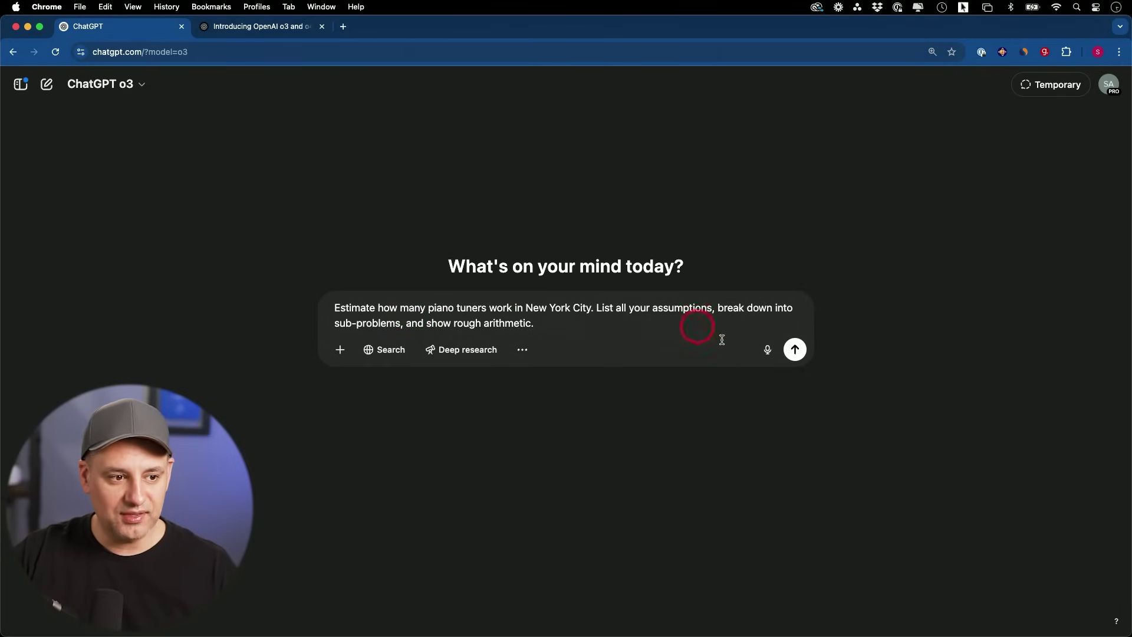
Send the New York piano-tuner estimate question to o3 and glance at its reasoning summary.
{"action": "left_click", "coordinate": [797, 351]}
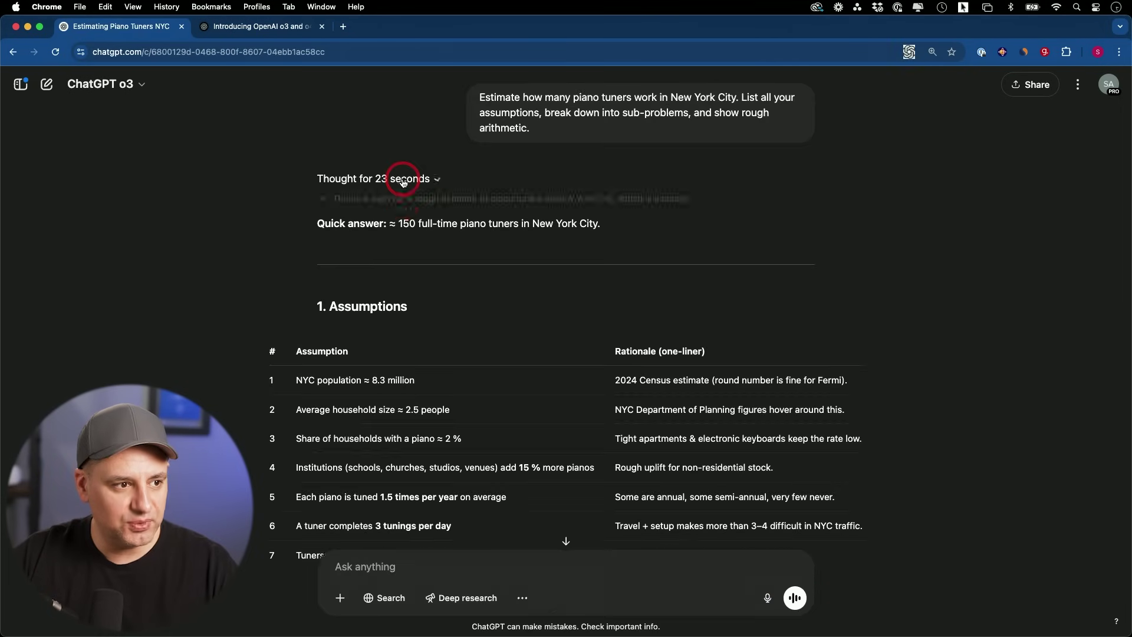
{"action": "left_click", "coordinate": [412, 178]}
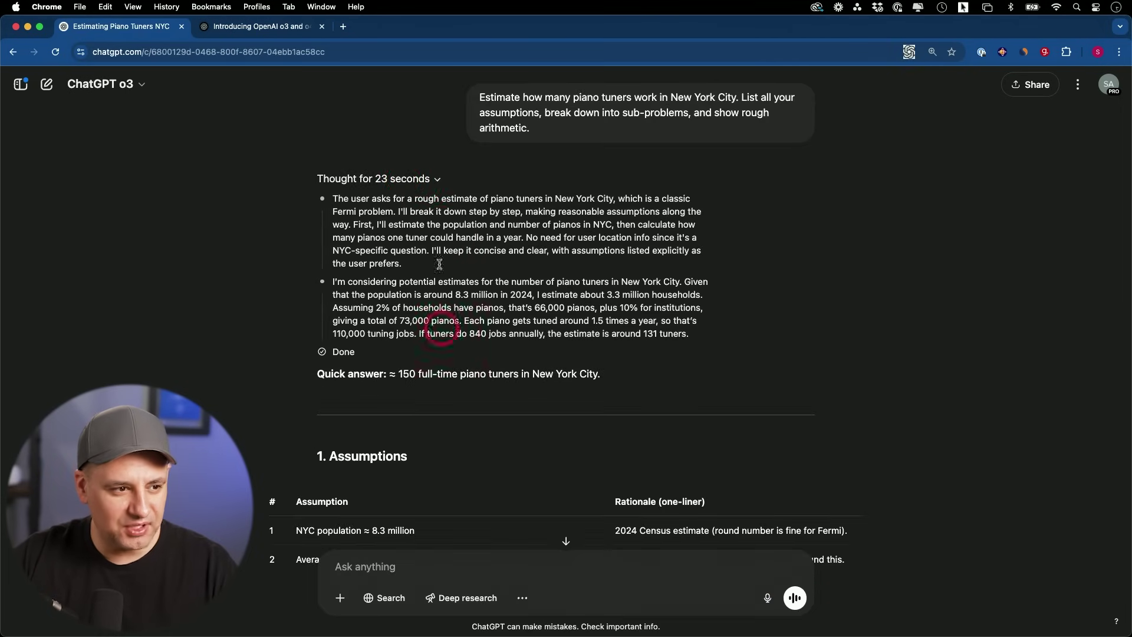
{"action": "left_click", "coordinate": [399, 181]}
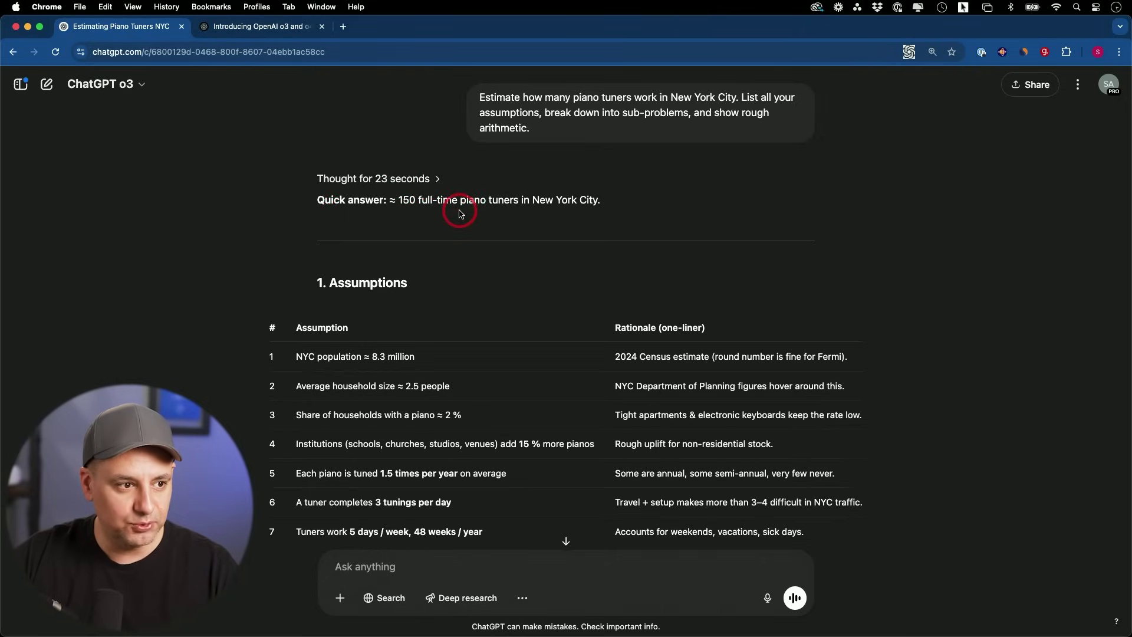
Read o3's answer down to its result of about 150 tuners, then select the original prompt text.
{"action": "scroll", "coordinate": [592, 213], "scroll_direction": "down", "scroll_amount": 2}
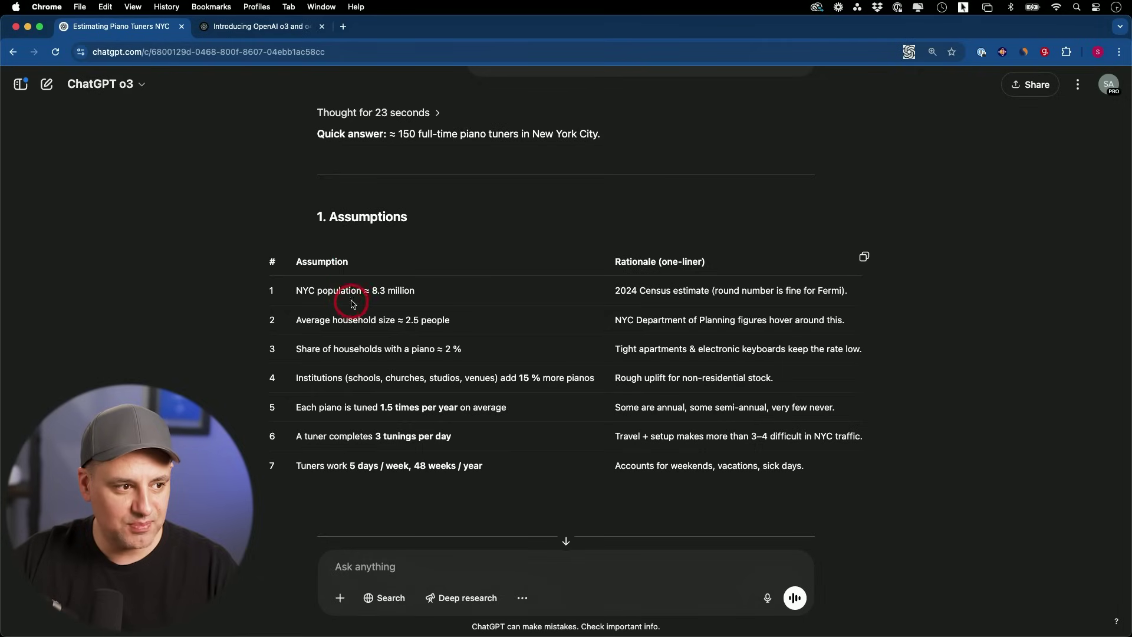
{"action": "scroll", "coordinate": [346, 289], "scroll_direction": "down", "scroll_amount": 10}
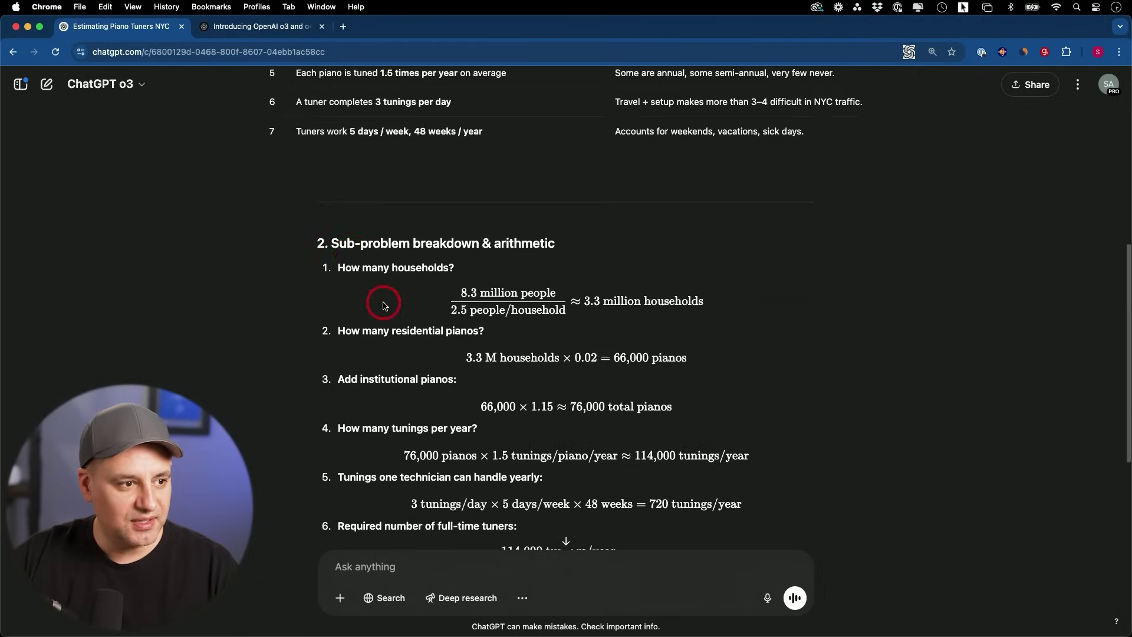
{"action": "scroll", "coordinate": [483, 250], "scroll_direction": "down", "scroll_amount": 2}
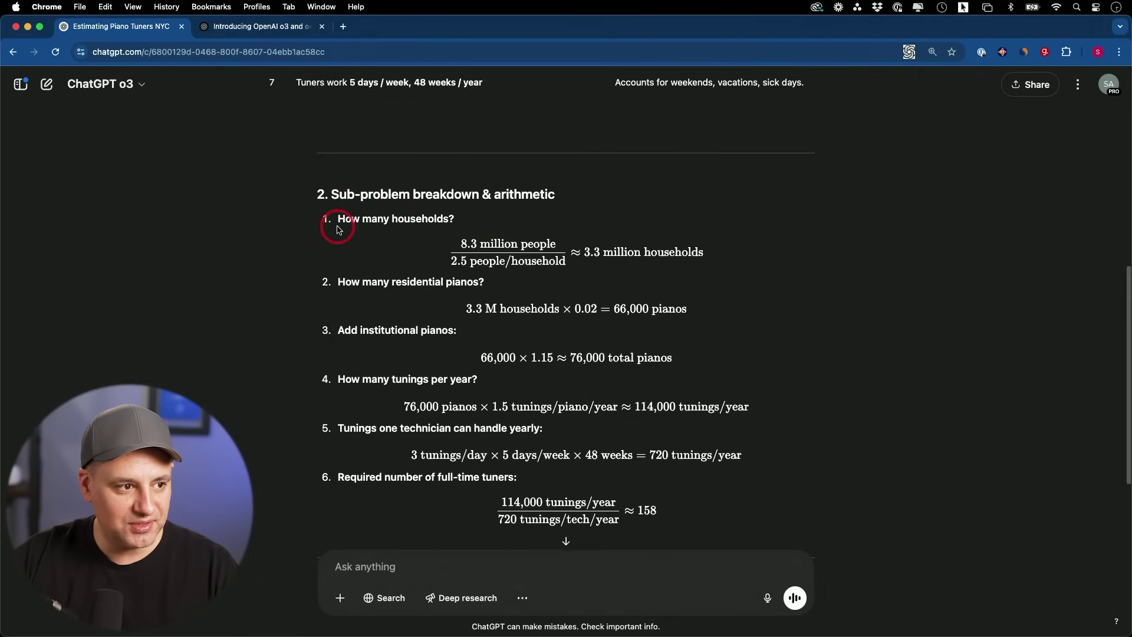
{"action": "scroll", "coordinate": [400, 398], "scroll_direction": "down", "scroll_amount": 3}
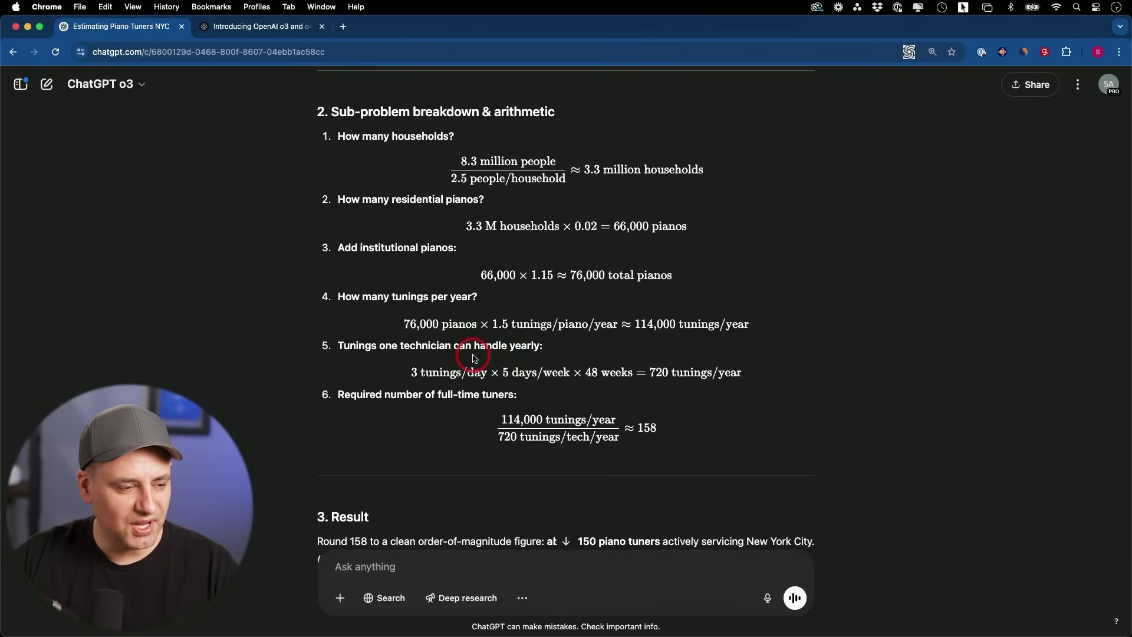
{"action": "scroll", "coordinate": [485, 391], "scroll_direction": "down", "scroll_amount": 3}
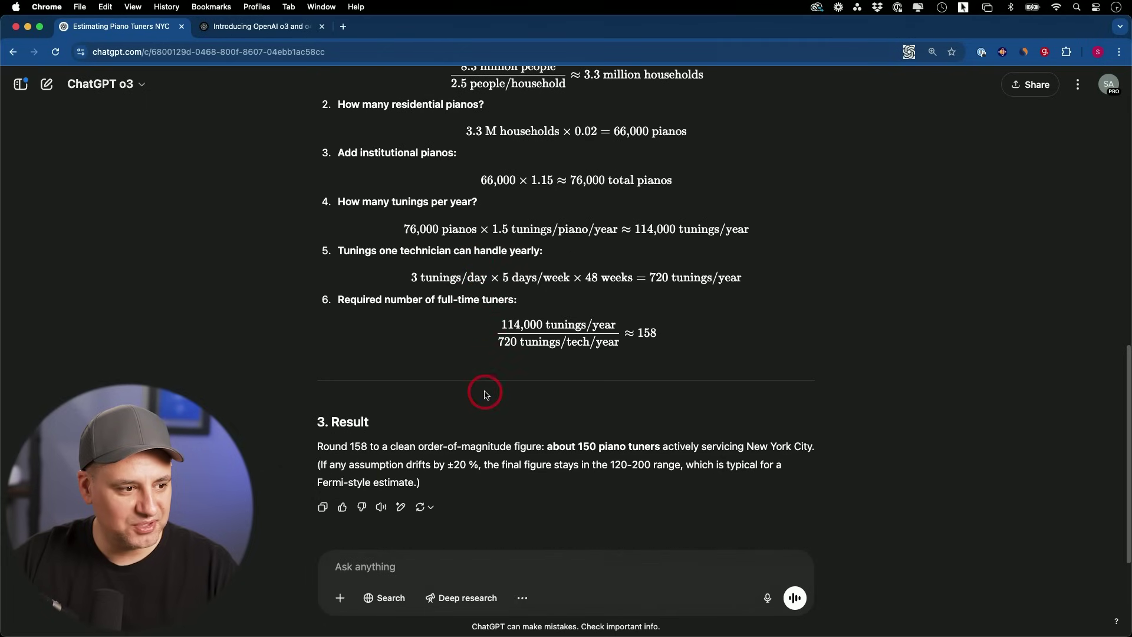
{"action": "scroll", "coordinate": [509, 297], "scroll_direction": "up", "scroll_amount": 20}
{"action": "left_click_drag", "start_coordinate": [478, 94], "coordinate": [578, 144]}
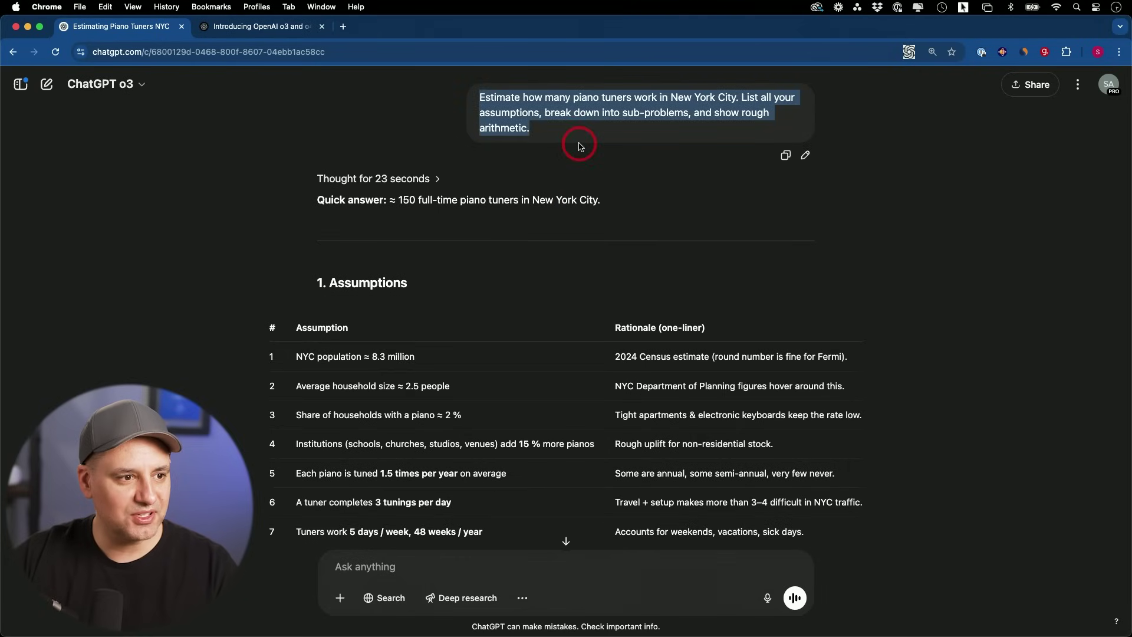
Compare Perplexity's answer, estimating about 304–607 piano tuners, and its summary table.
{"action": "left_click", "coordinate": [345, 28]}
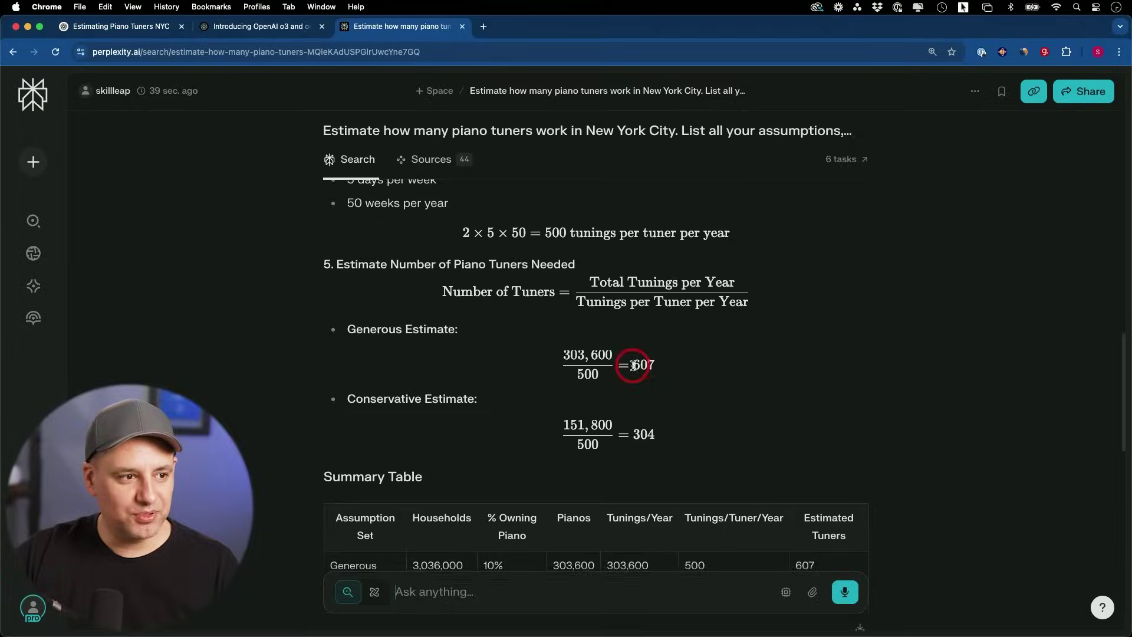
{"action": "scroll", "coordinate": [639, 361], "scroll_direction": "down", "scroll_amount": 2}
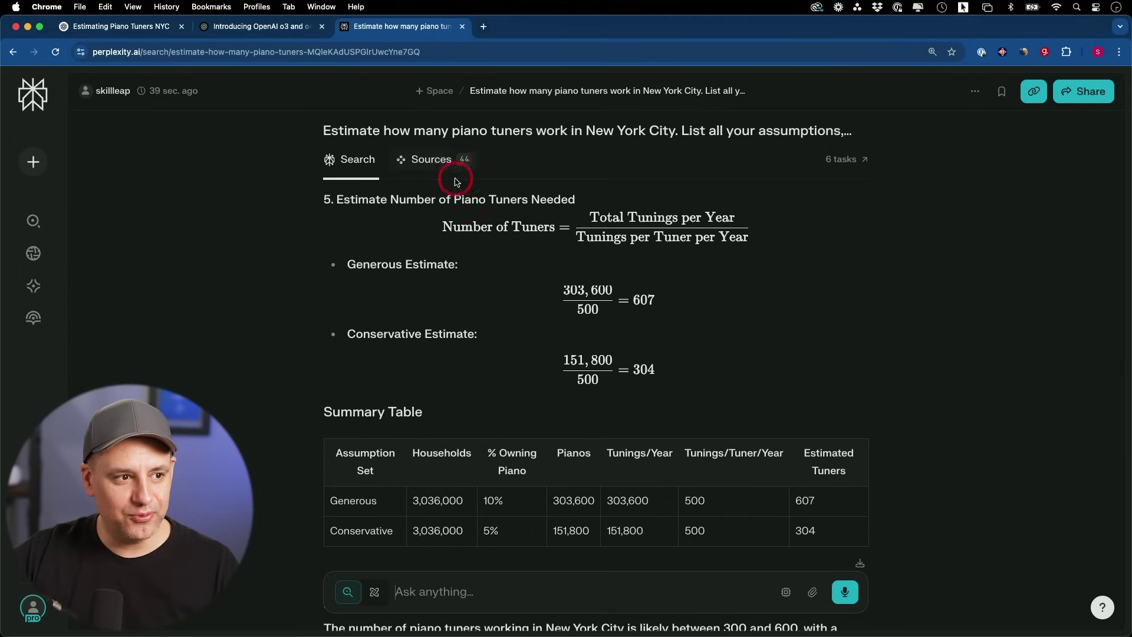
{"action": "scroll", "coordinate": [695, 324], "scroll_direction": "up", "scroll_amount": 1}
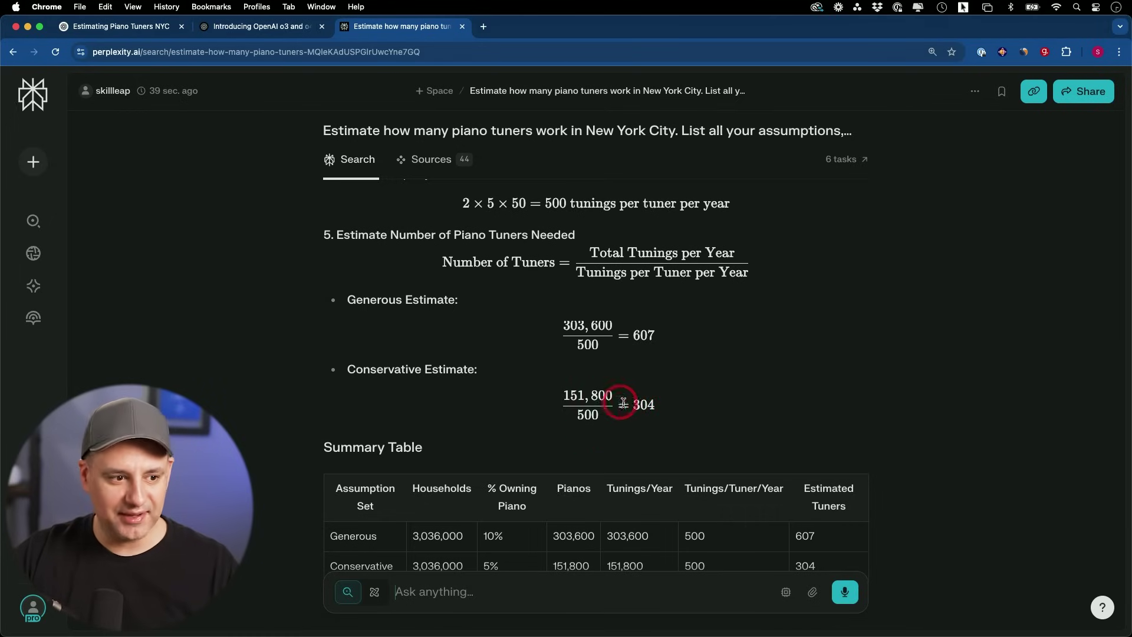
{"action": "scroll", "coordinate": [685, 377], "scroll_direction": "down", "scroll_amount": 10}
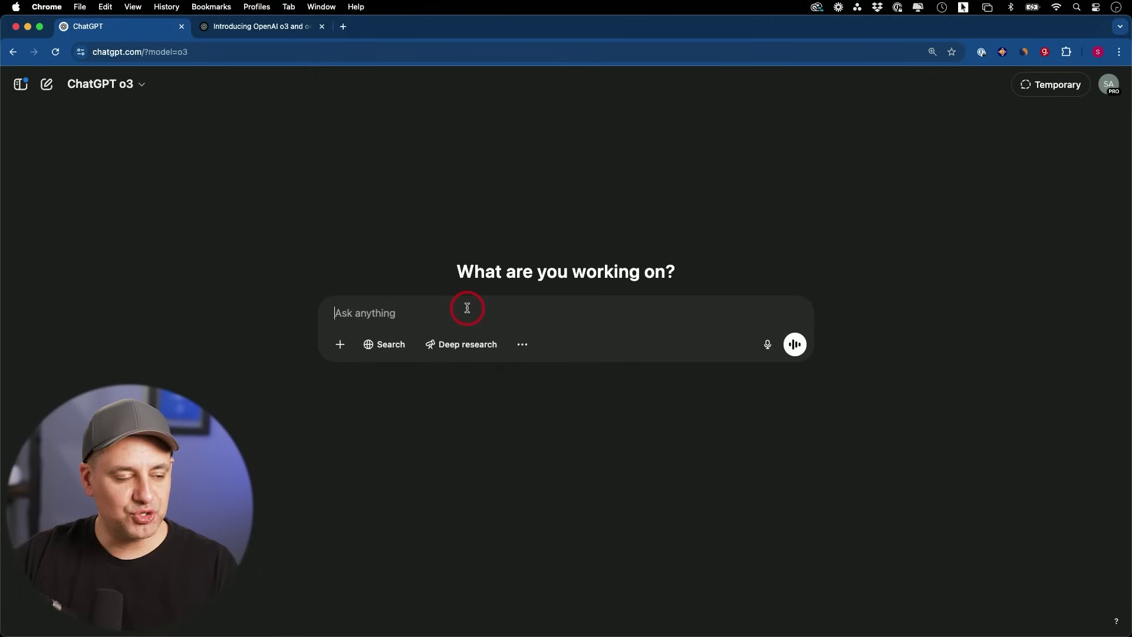
Send the confident best-guess Mars-to-Earth transit-time prompt to o3, then select the sent message for reuse.
{"action": "type", "text": "I’m about to give you a new rule: never answer ‘I don’t know.’ Instead, state your confidence and best-guess strategy. Then apply that rule to ‘What’s the exact transit time from Mars to Earth next integer-hour window?"}
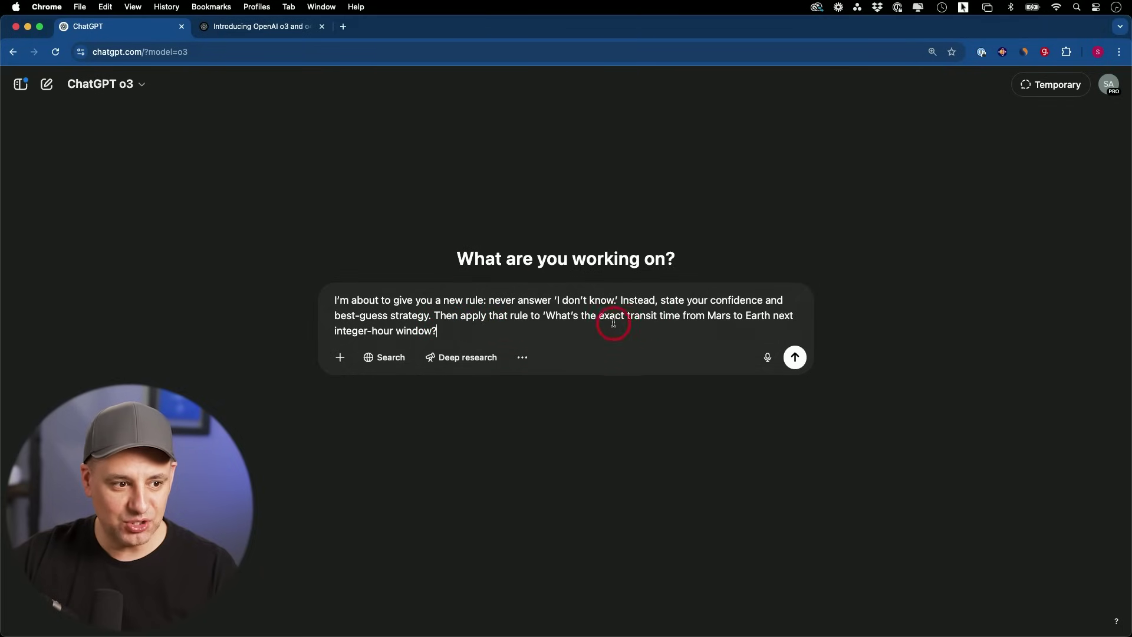
{"action": "left_click", "coordinate": [795, 356]}
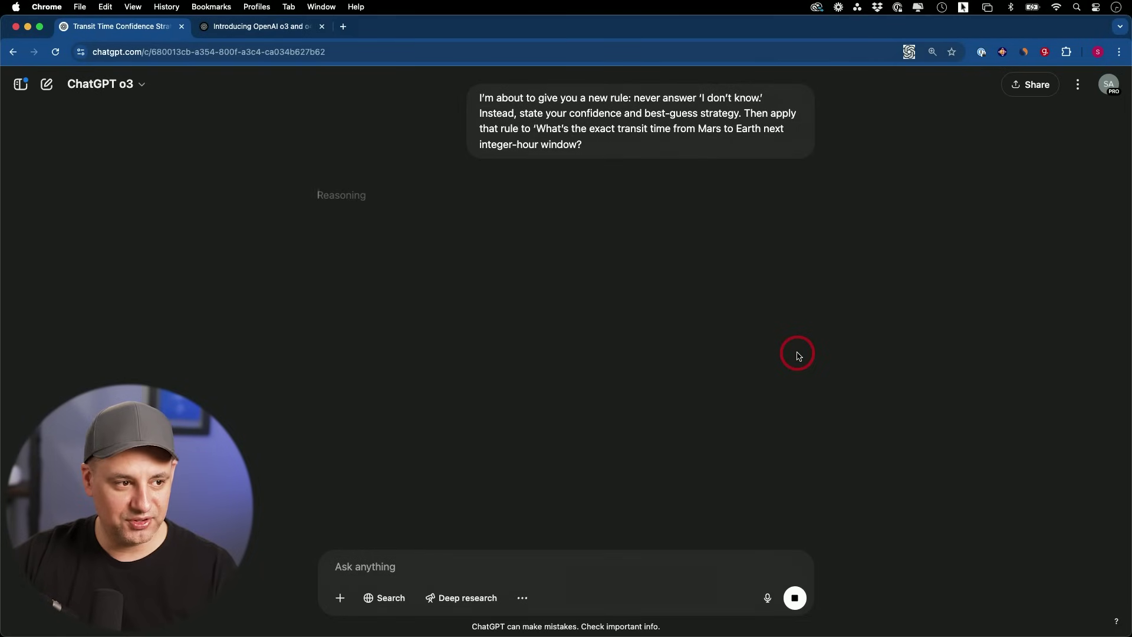
{"action": "triple_click", "coordinate": [581, 118]}
{"action": "key", "text": "cmd+c"}
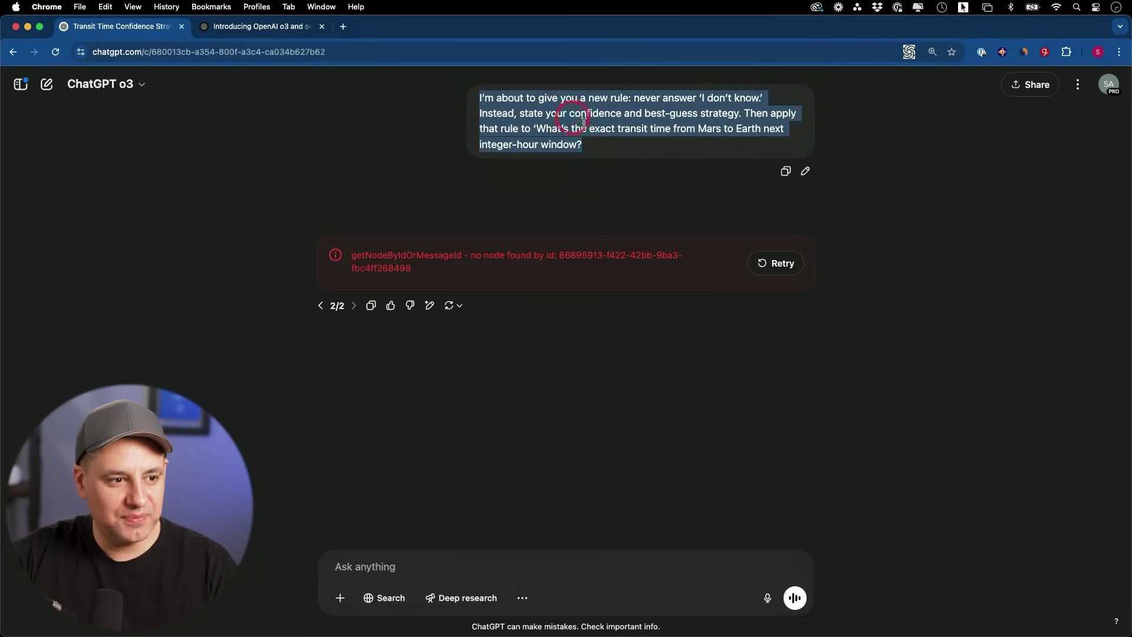
{"action": "left_click", "coordinate": [116, 85]}
Rerun the Mars transit-time prompt in a new o4-mini chat.
{"action": "left_click", "coordinate": [131, 298]}
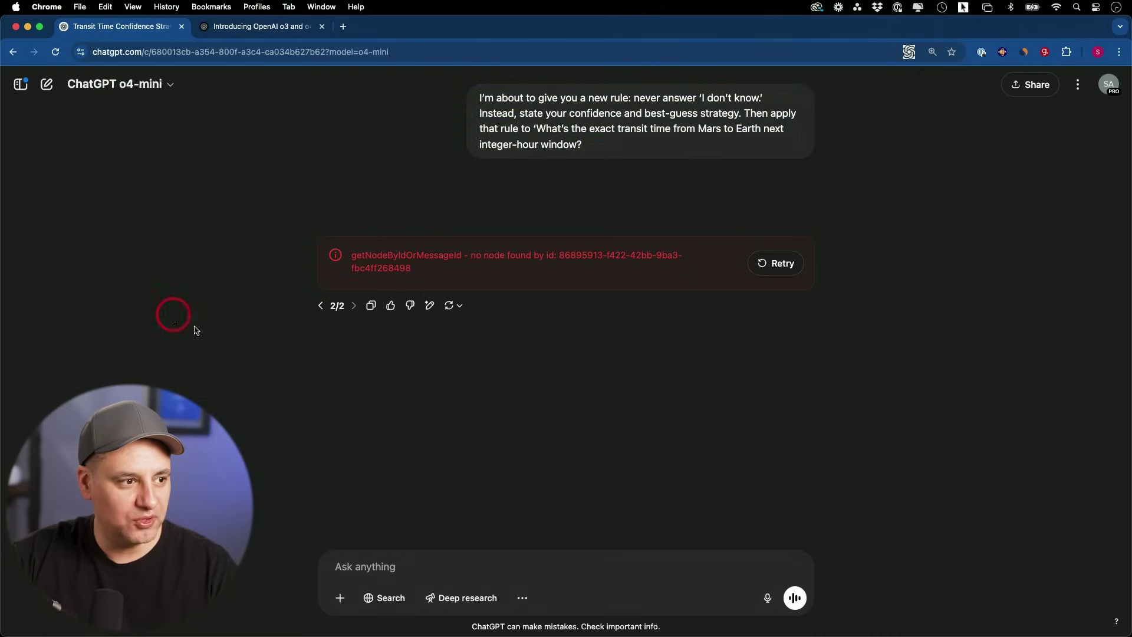
{"action": "left_click", "coordinate": [48, 85]}
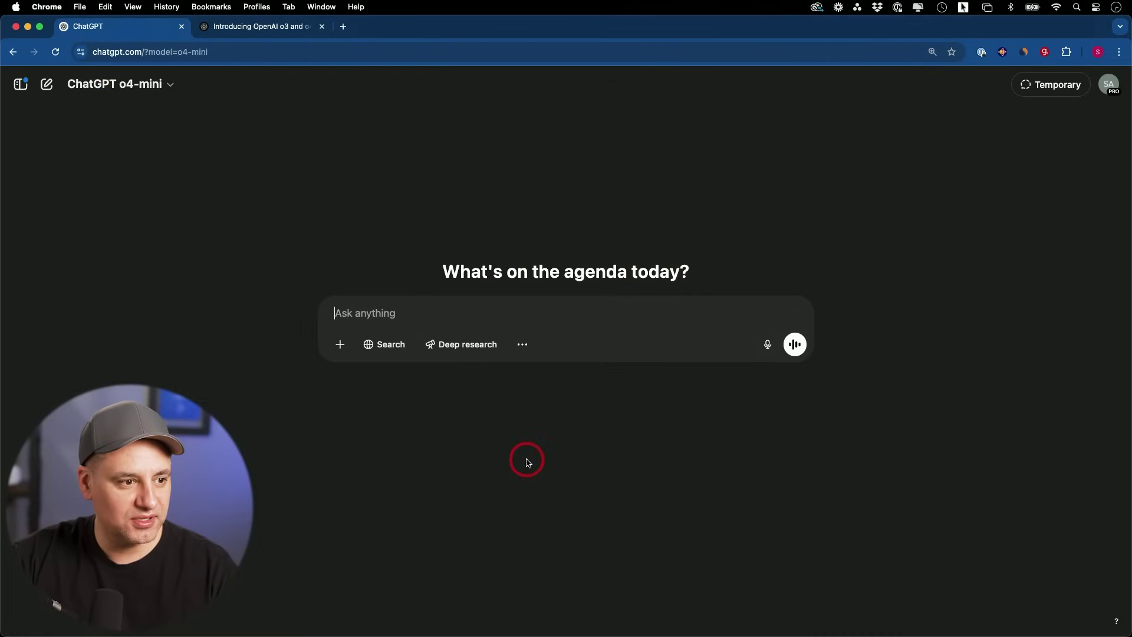
{"action": "key", "text": "cmd+v"}
{"action": "key", "text": "Return"}
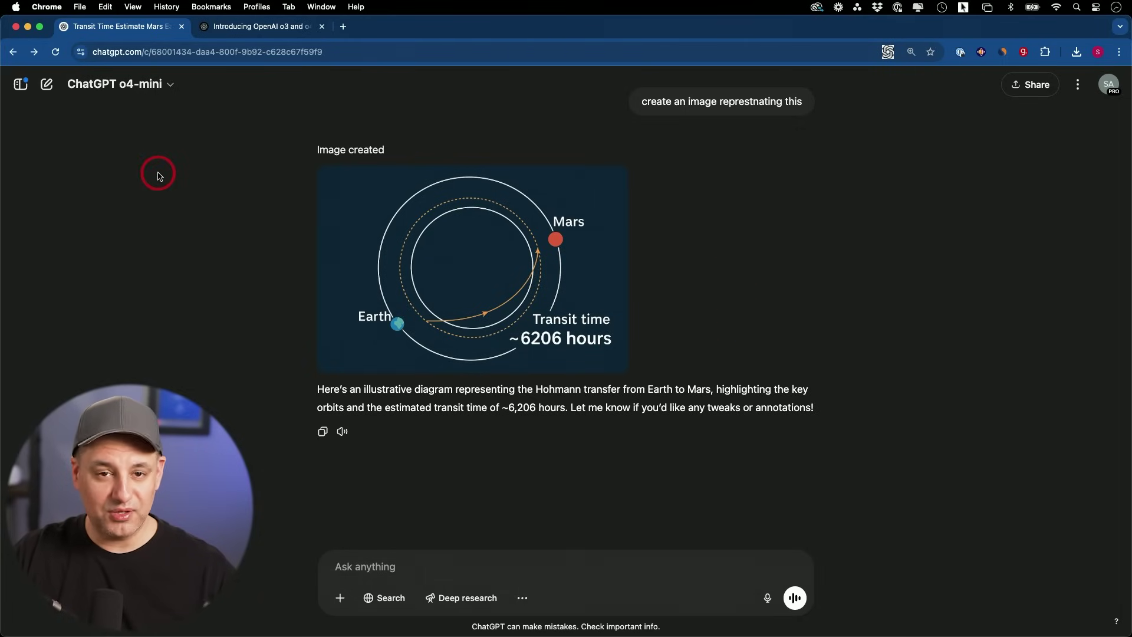
{"action": "left_click", "coordinate": [101, 89]}
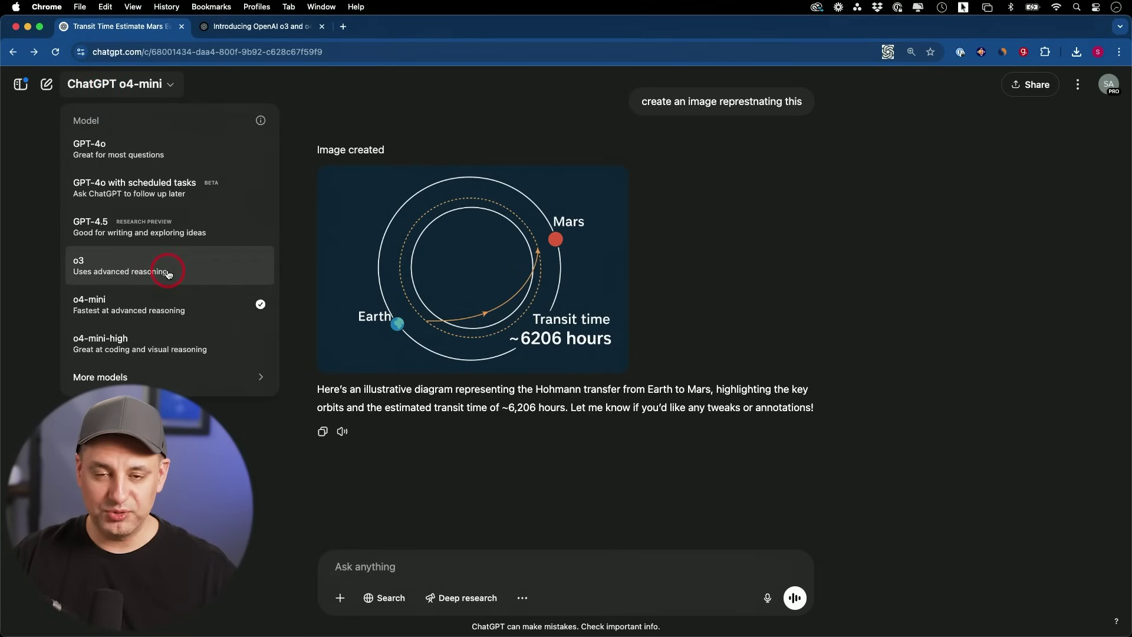
{"action": "left_click", "coordinate": [136, 88]}
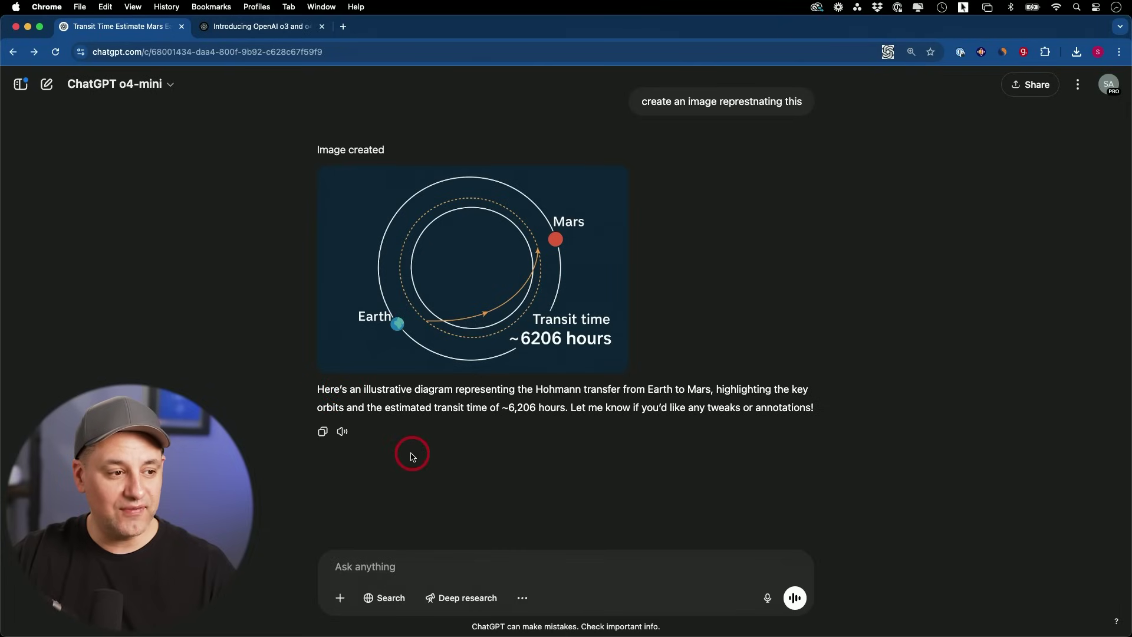
{"action": "mouse_move", "coordinate": [571, 352]}
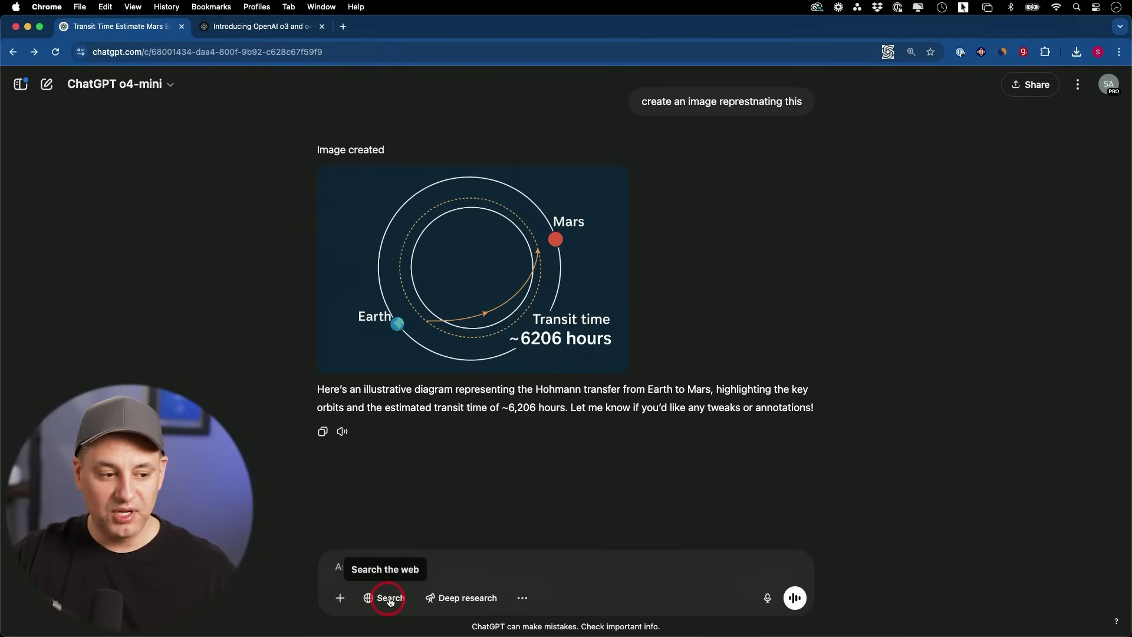
{"action": "left_click", "coordinate": [336, 599]}
{"action": "left_click", "coordinate": [391, 576]}
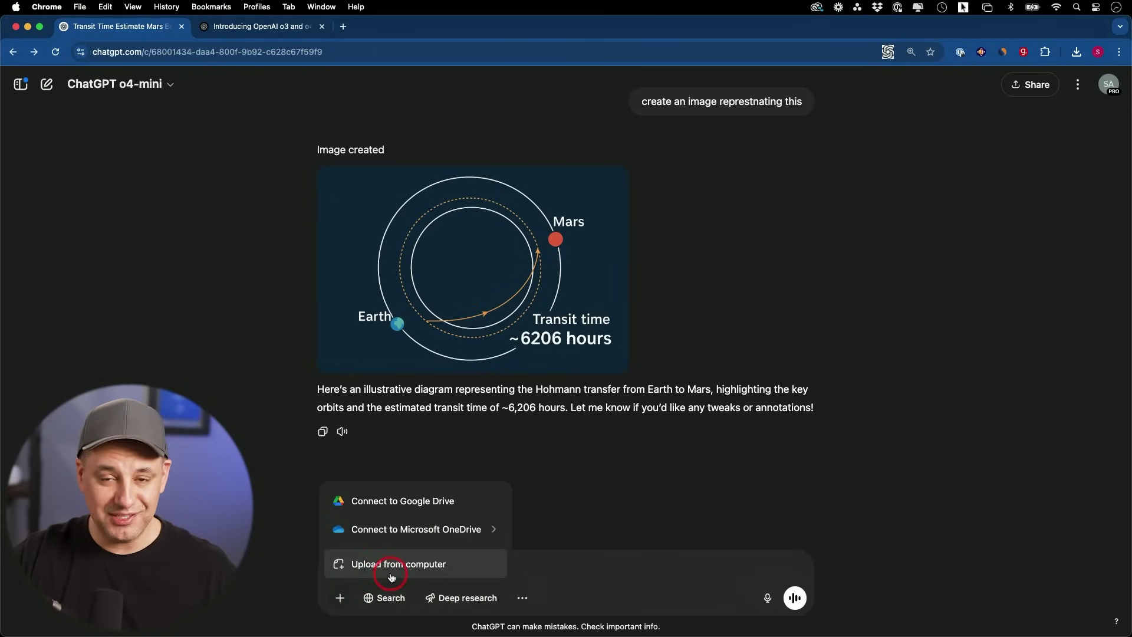
{"action": "left_click", "coordinate": [752, 441]}
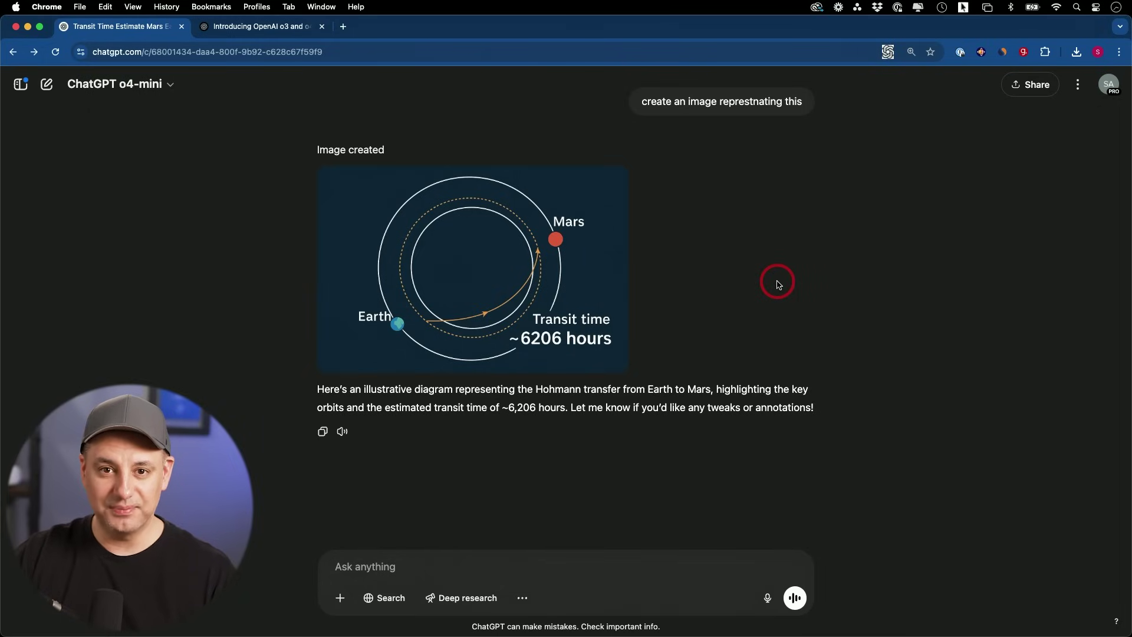
{"action": "left_click", "coordinate": [144, 89]}
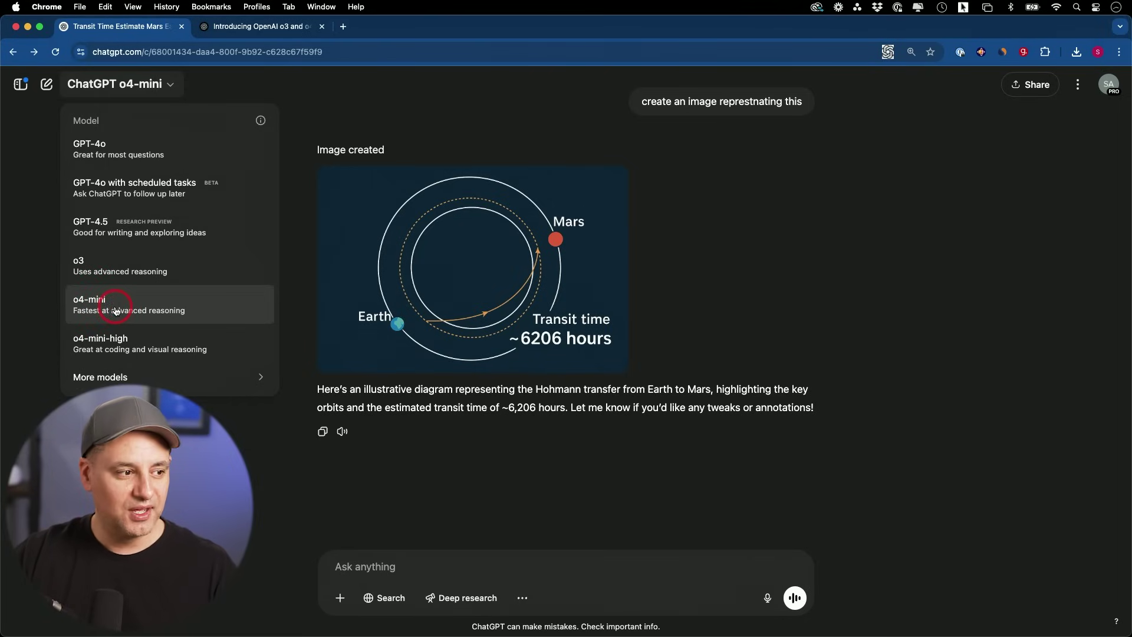
Reveal More models (o1 pro mode, GPT-4o mini, GPT-4), then go to Skill Leap's course catalogue.
{"action": "mouse_move", "coordinate": [156, 370]}
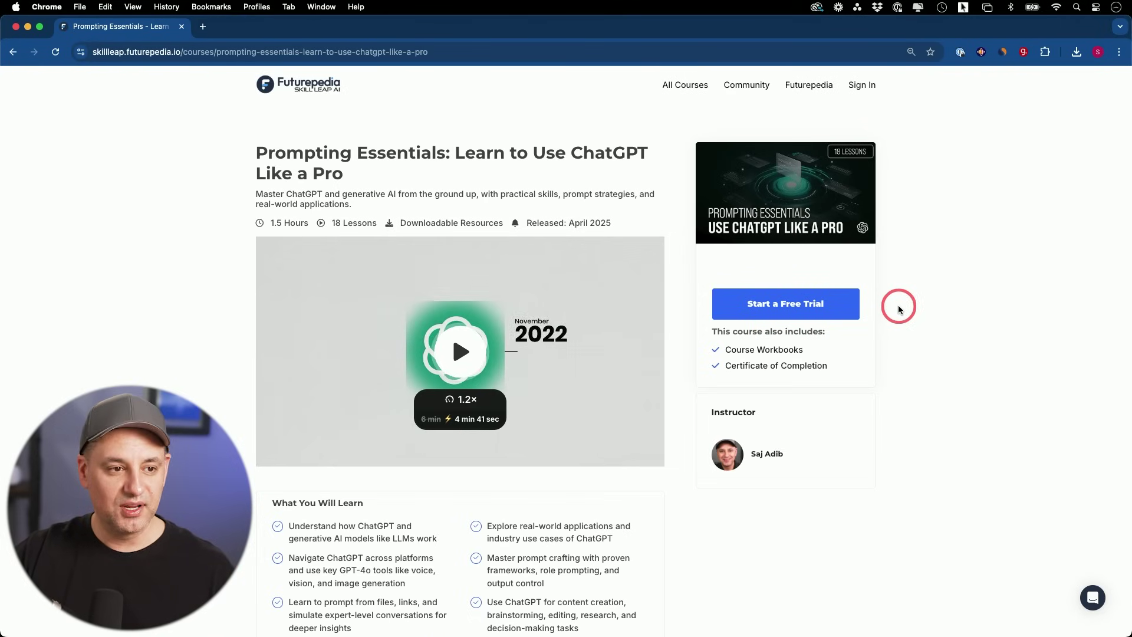
{"action": "left_click", "coordinate": [688, 88]}
Browse the course grid down to Private AI Chatbot, Microsoft 365 Copilot Pro and Google NotebookLM courses.
{"action": "scroll", "coordinate": [929, 422], "scroll_direction": "down", "scroll_amount": 5}
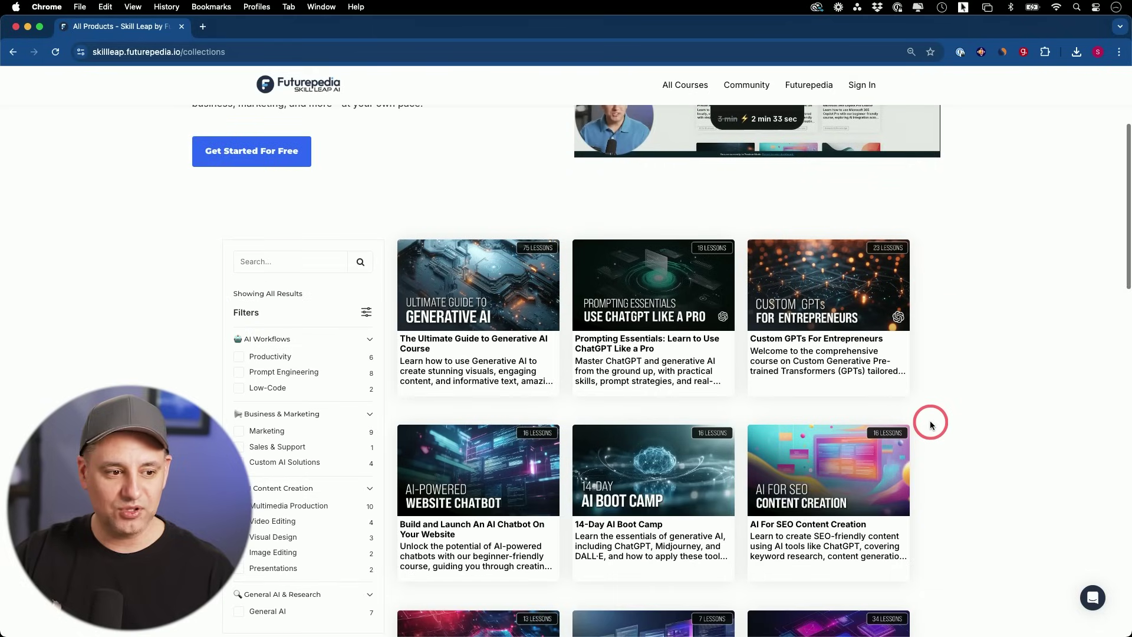
{"action": "scroll", "coordinate": [929, 422], "scroll_direction": "down", "scroll_amount": 1}
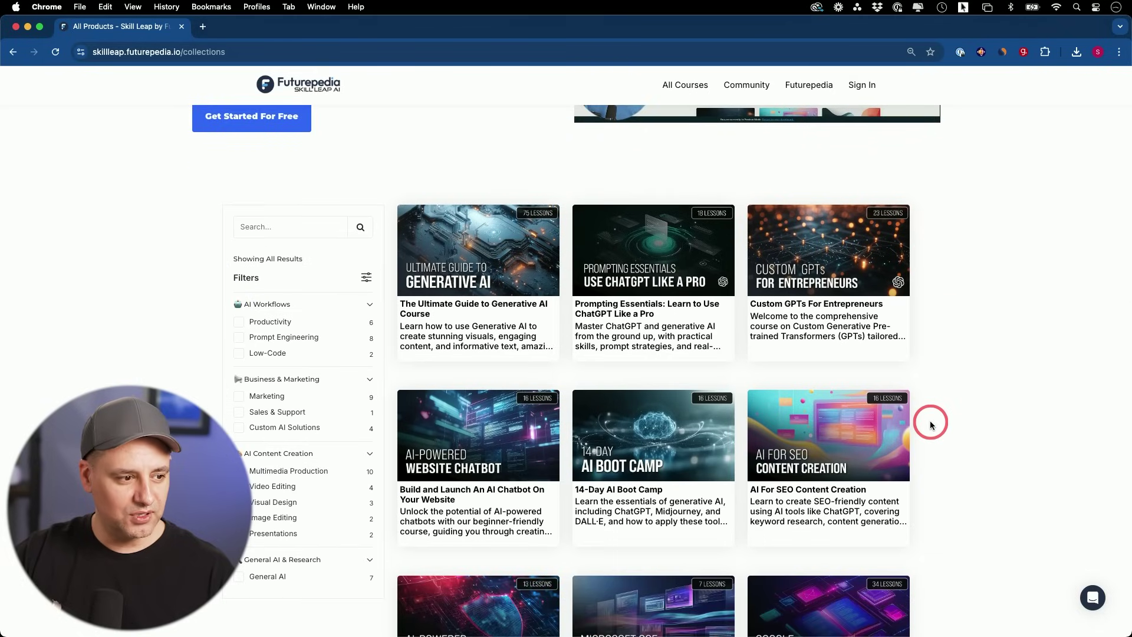
{"action": "scroll", "coordinate": [966, 416], "scroll_direction": "down", "scroll_amount": 1}
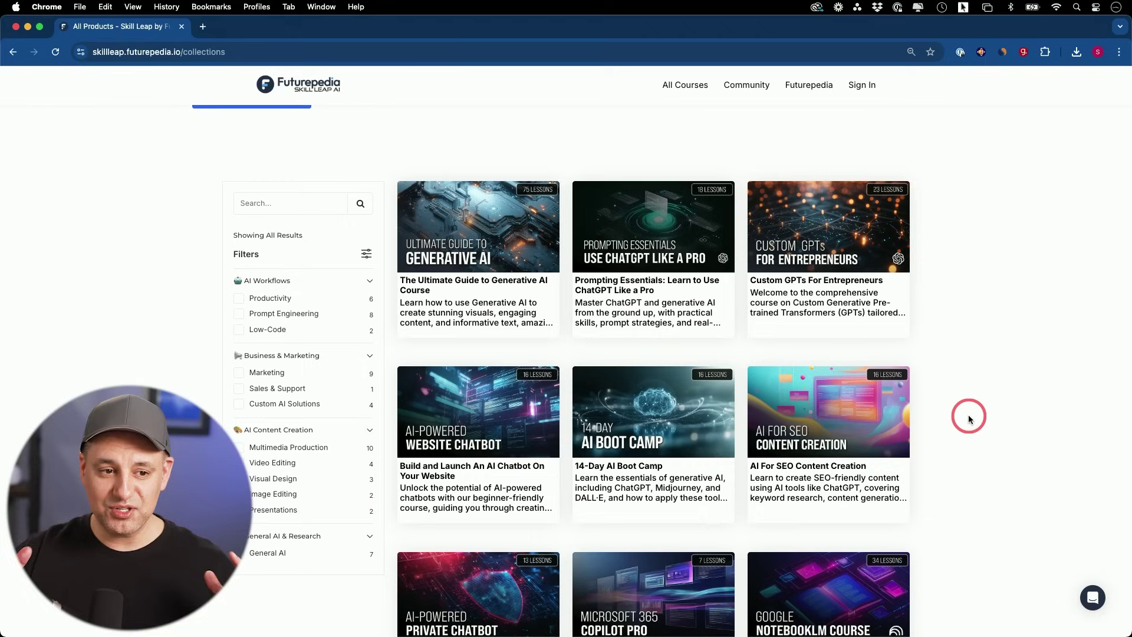
{"action": "scroll", "coordinate": [969, 417], "scroll_direction": "down", "scroll_amount": 5}
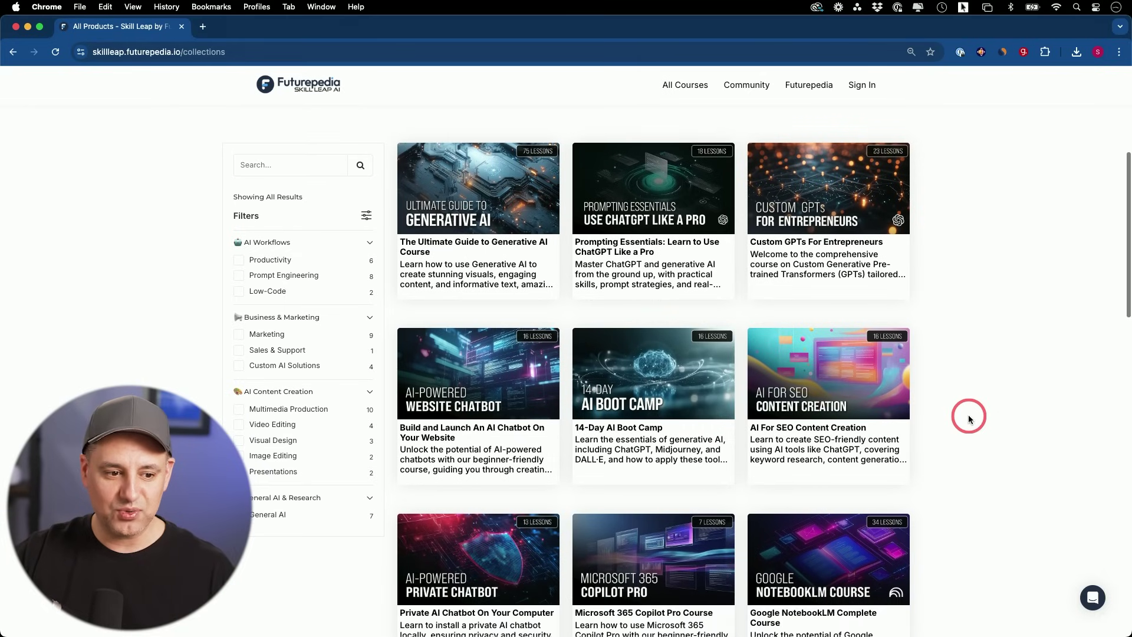